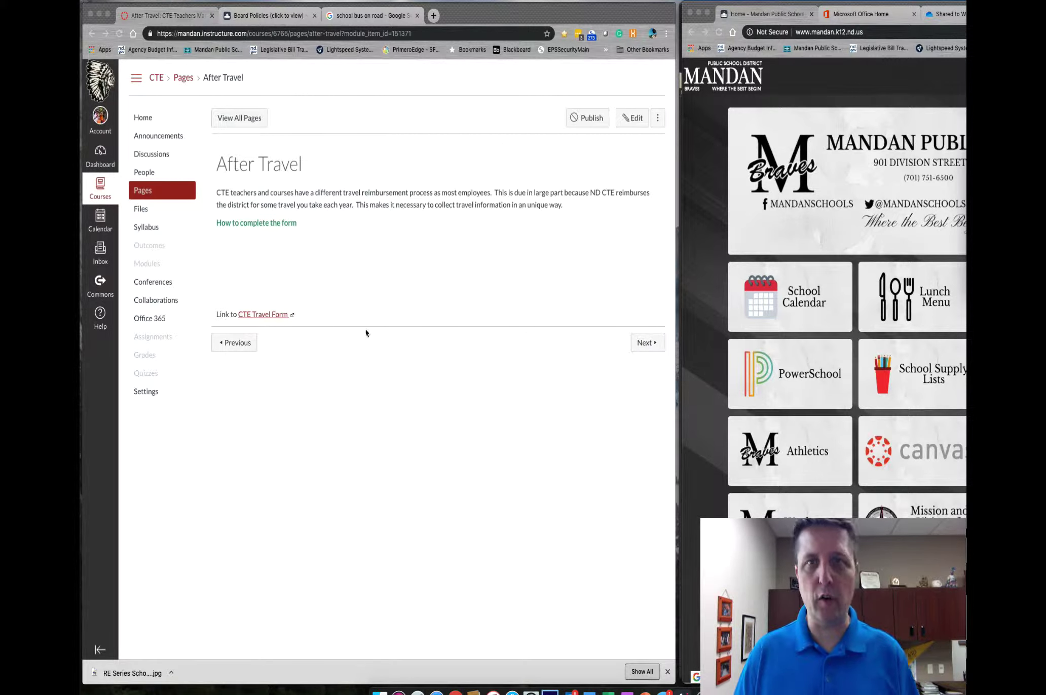
Step: Open the 'CTE Travel Form' link on the After Travel Canvas page
left_click(290, 316)
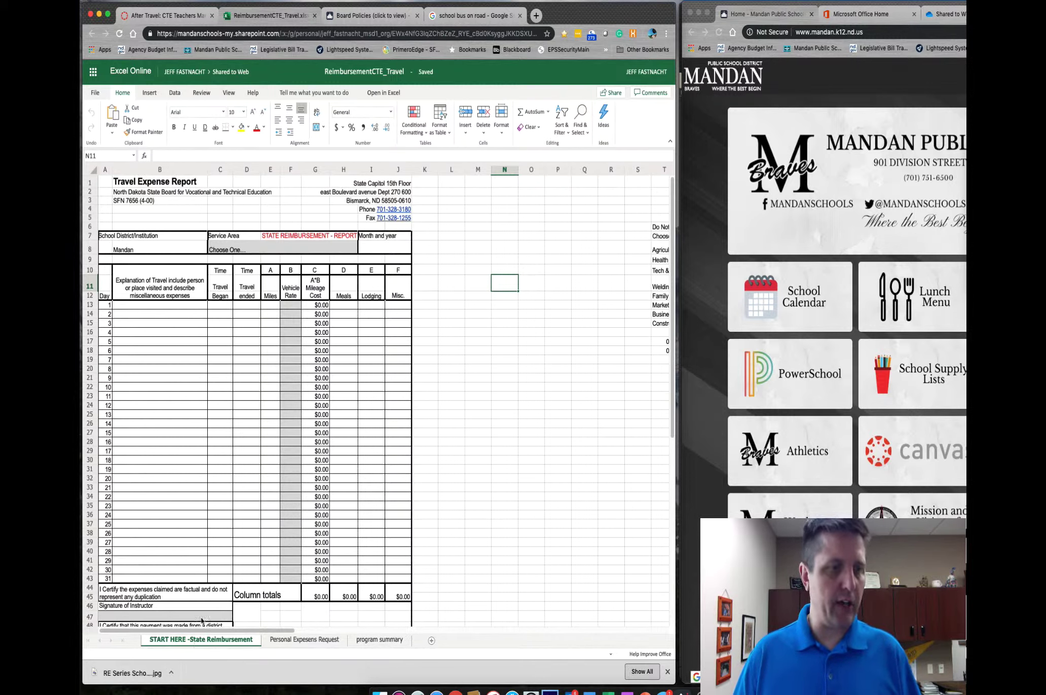
Step: Look over the Personal Expesens Request sheet, then scroll the sheet tabs back to the left
left_click(293, 639)
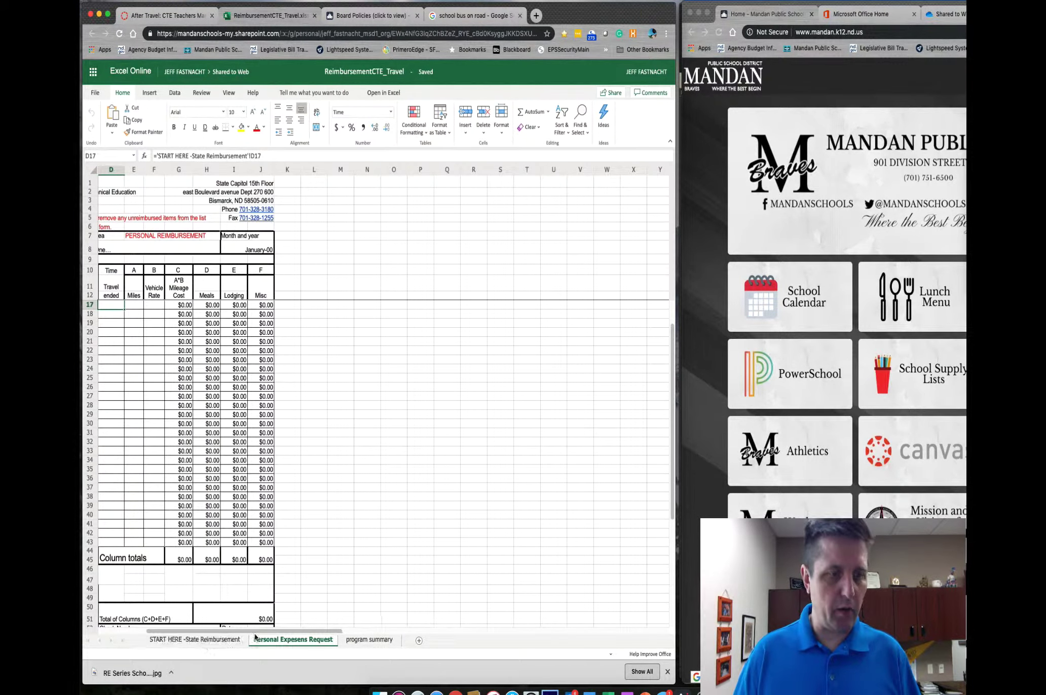
left_click_drag(252, 634, 143, 632)
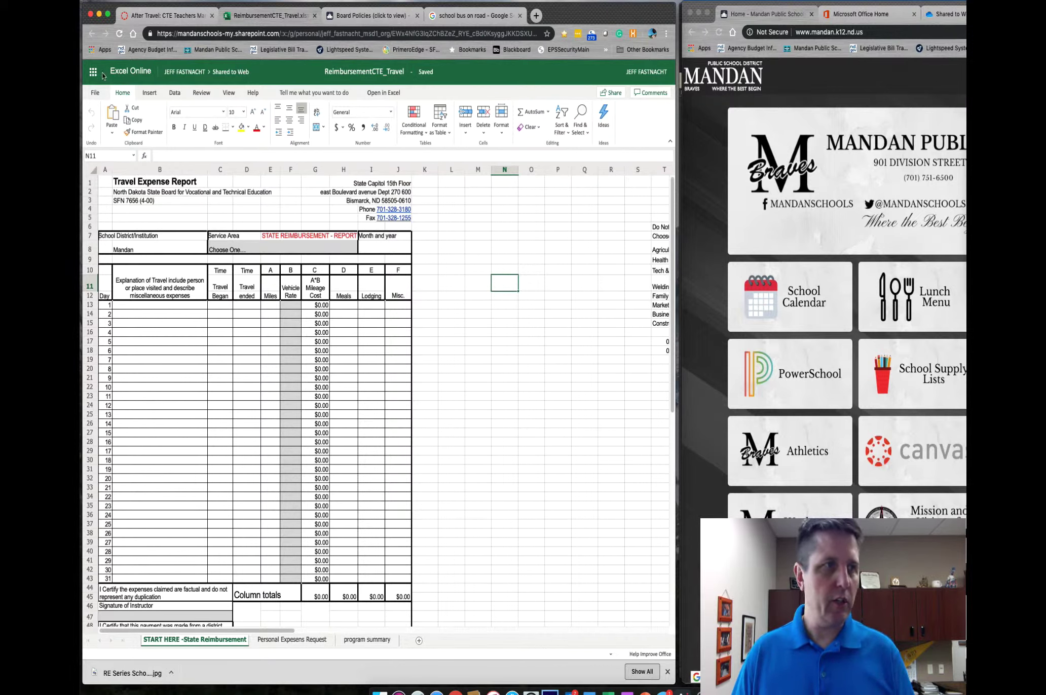
Step: Show the File backstage Open page listing recent workbooks
left_click(95, 92)
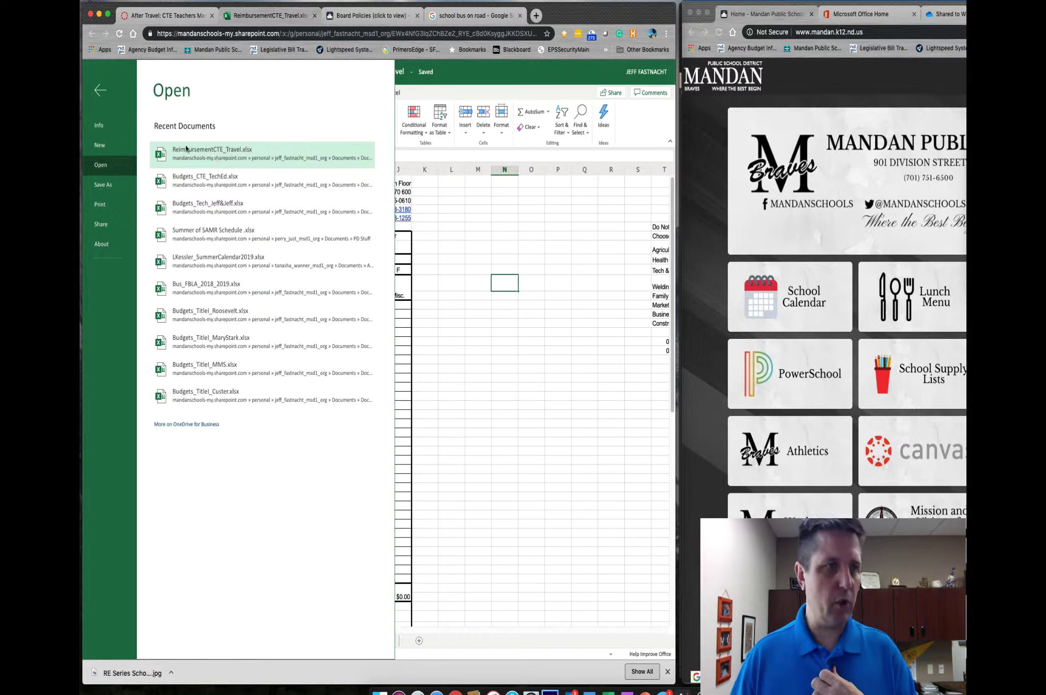
Step: Save a copy of the workbook as ReimbursementCTE_Travel_Aug in the Documents folder
left_click(100, 90)
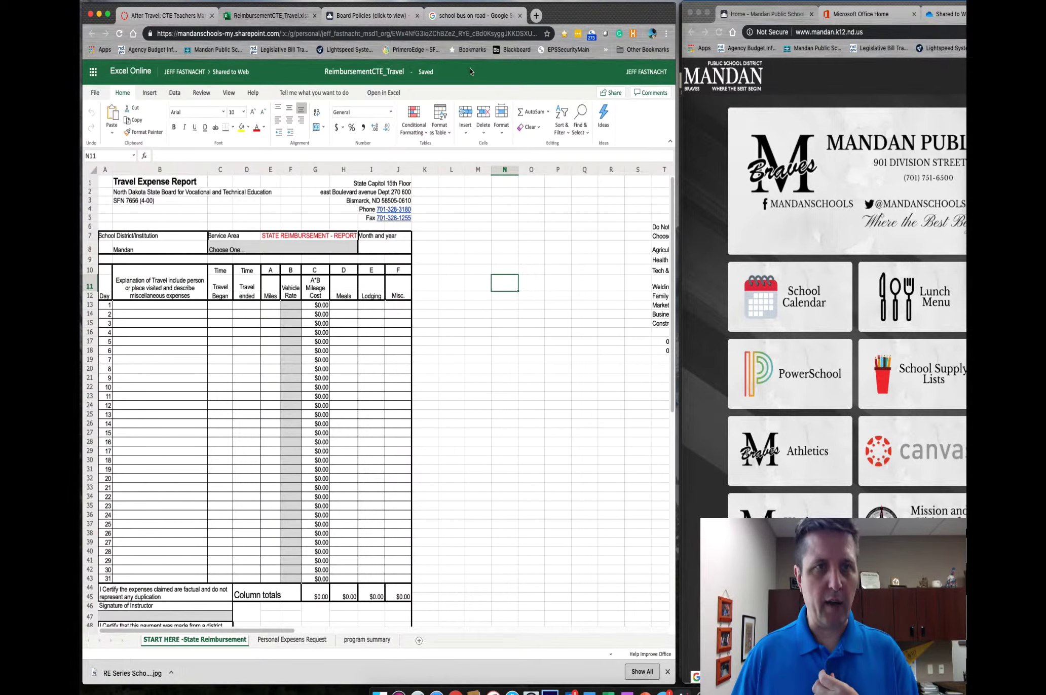
left_click(98, 90)
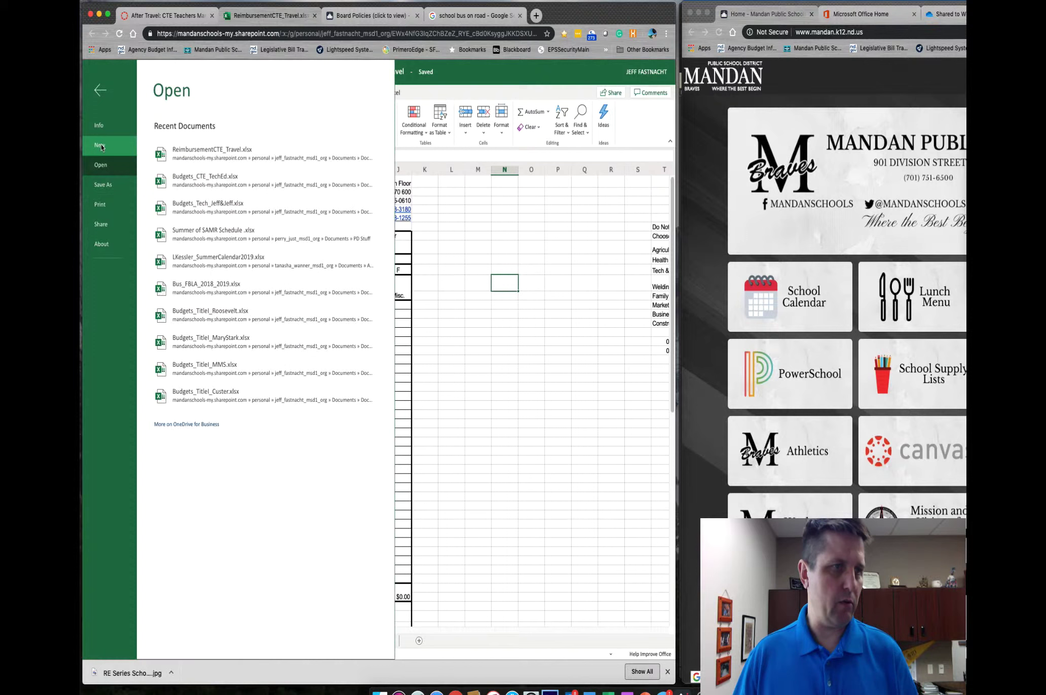
left_click(104, 186)
left_click(191, 167)
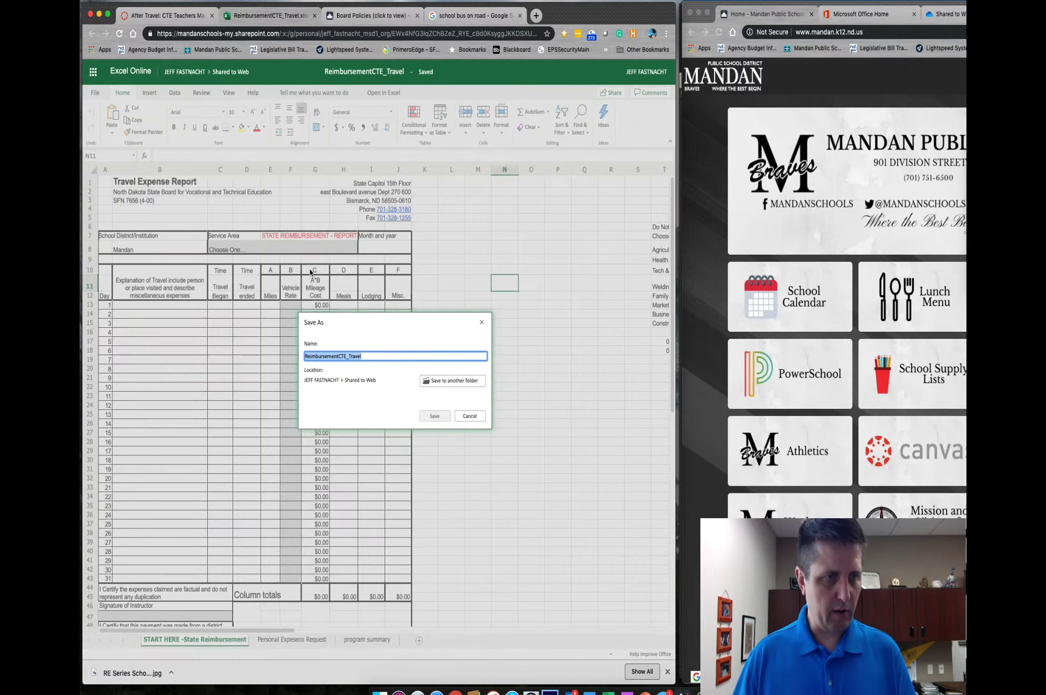
left_click(362, 356)
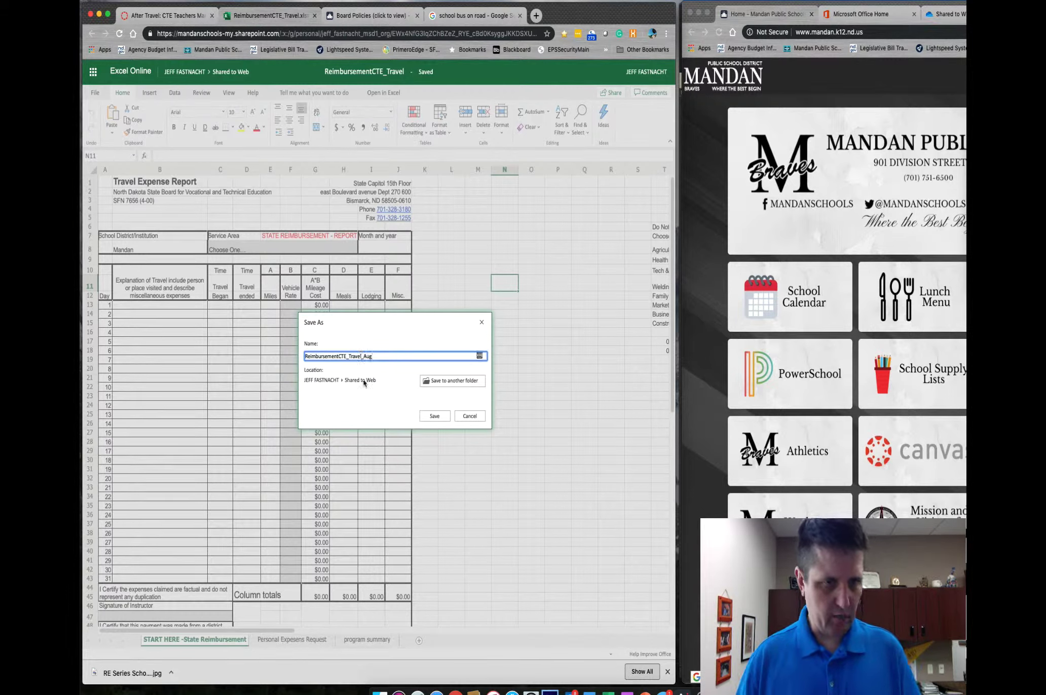
left_click(454, 381)
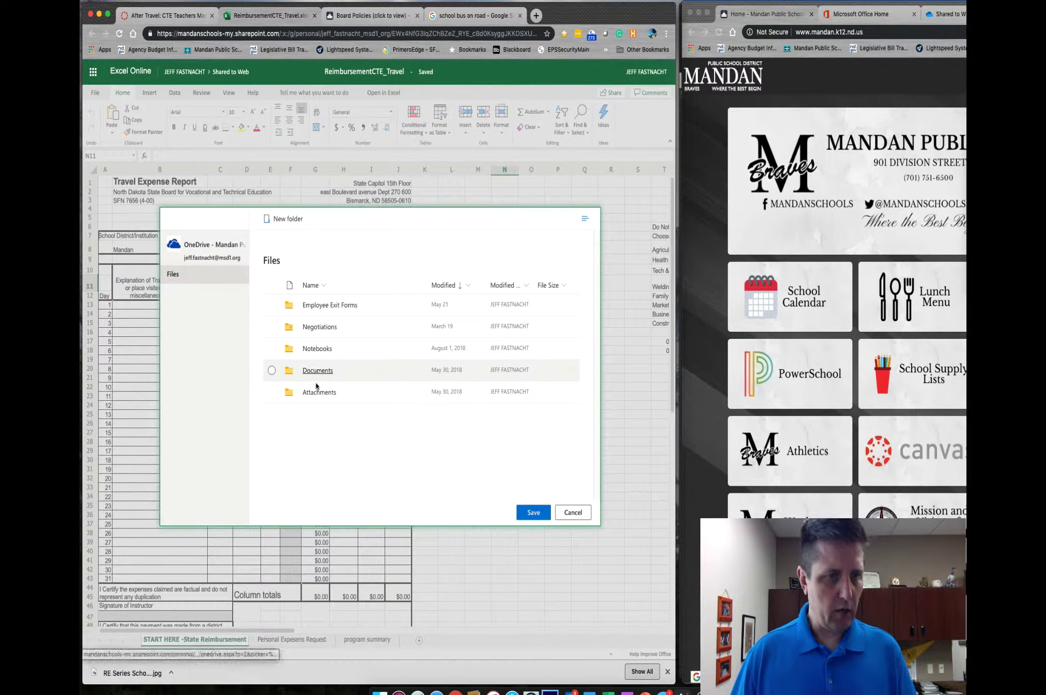
left_click(545, 513)
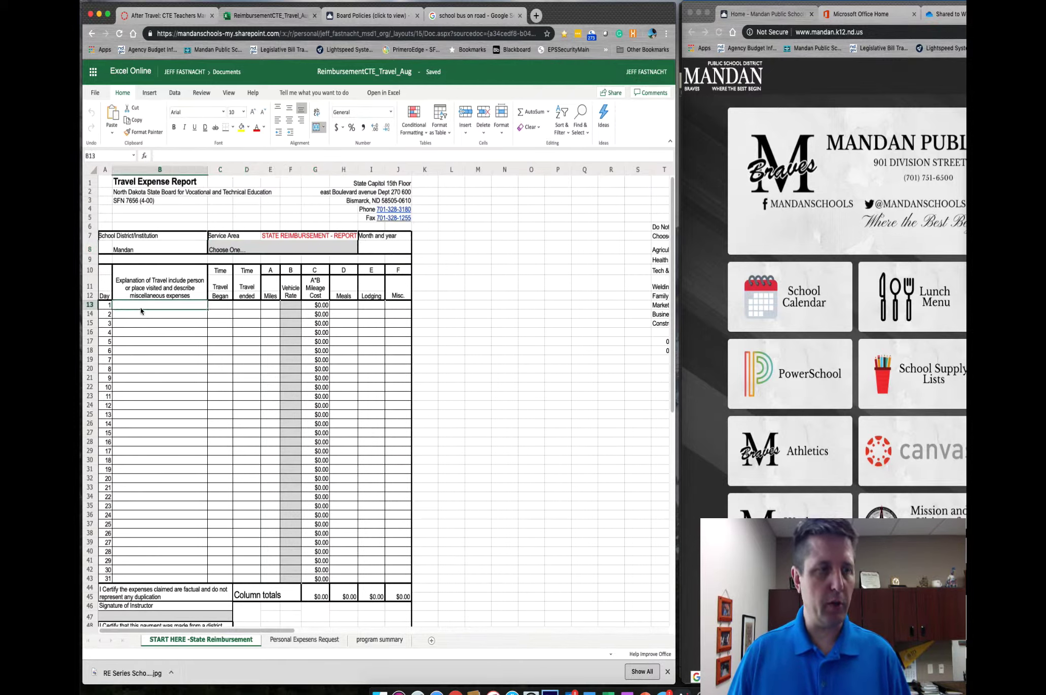
Step: Choose Agriculture & Mech / FFA as Service Area and enter Aug 2019 as the month and year
left_click(140, 250)
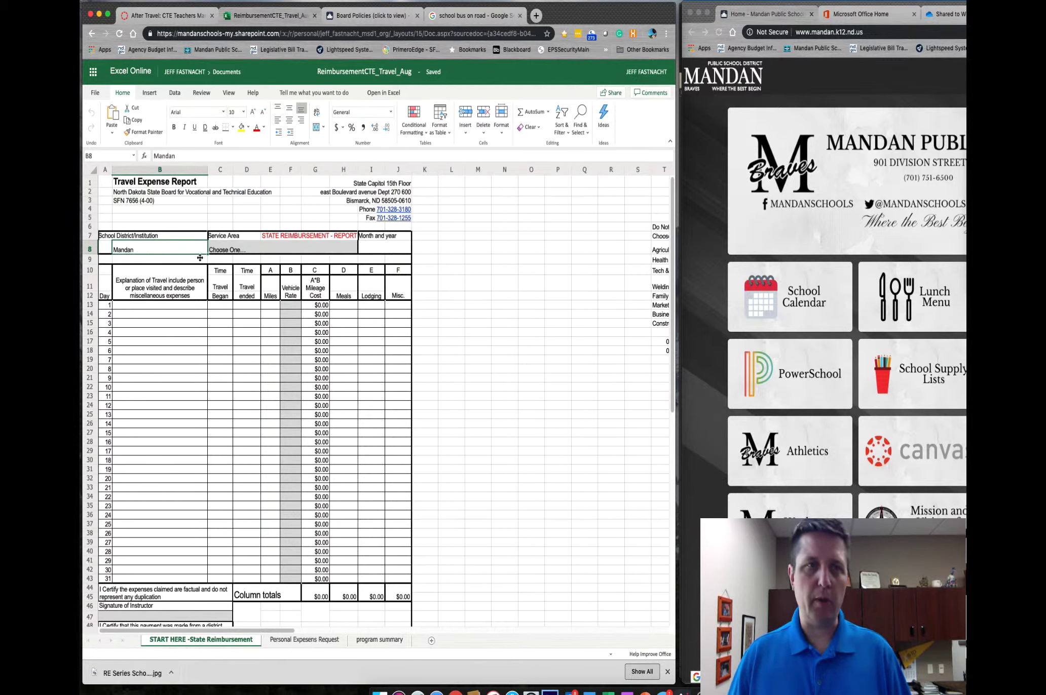
left_click(308, 251)
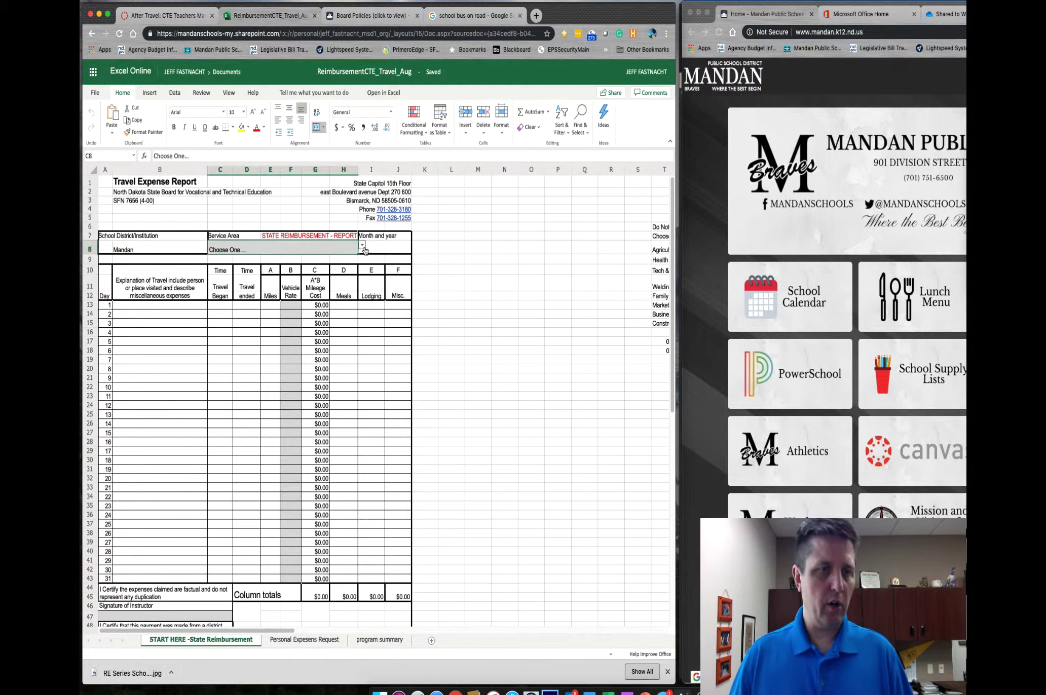
left_click(363, 246)
left_click(225, 273)
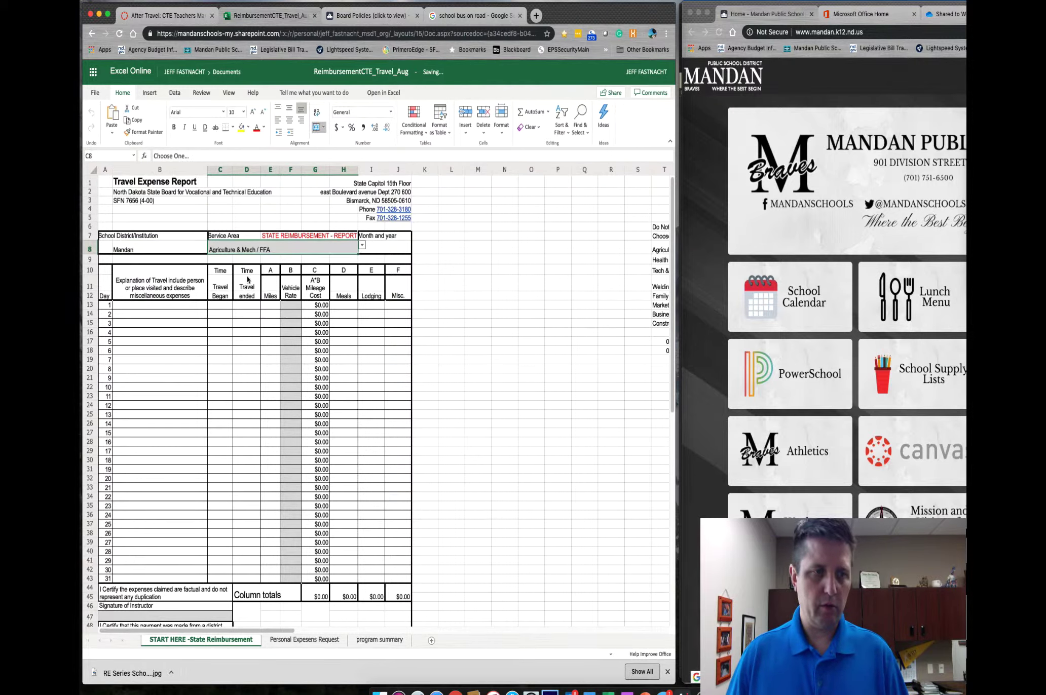
left_click(380, 250)
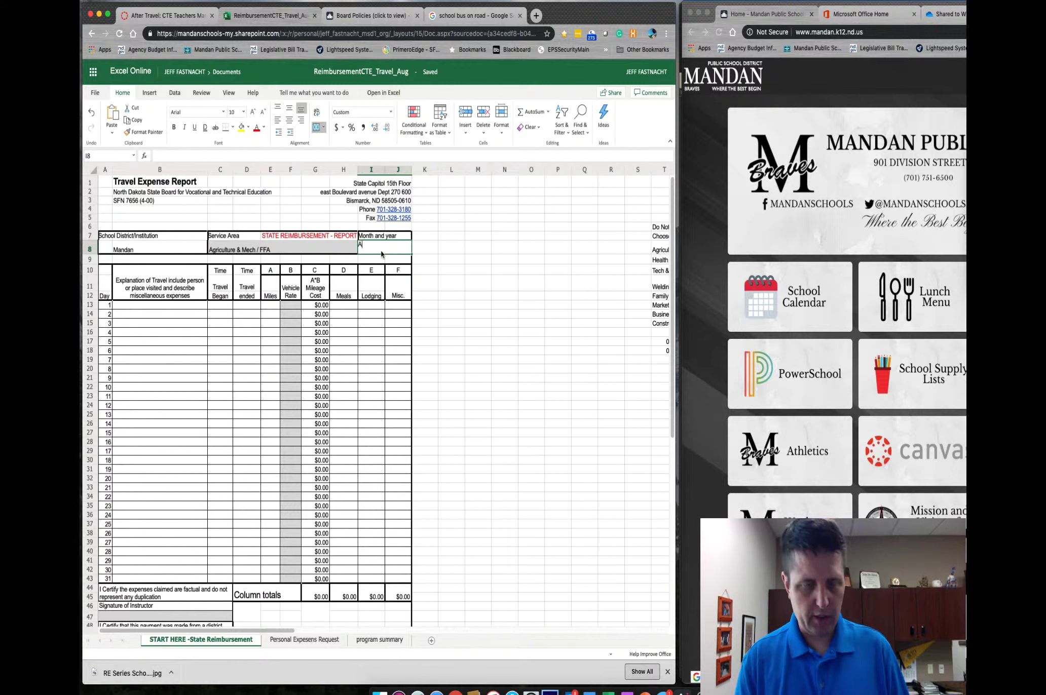
type("Aug 2019")
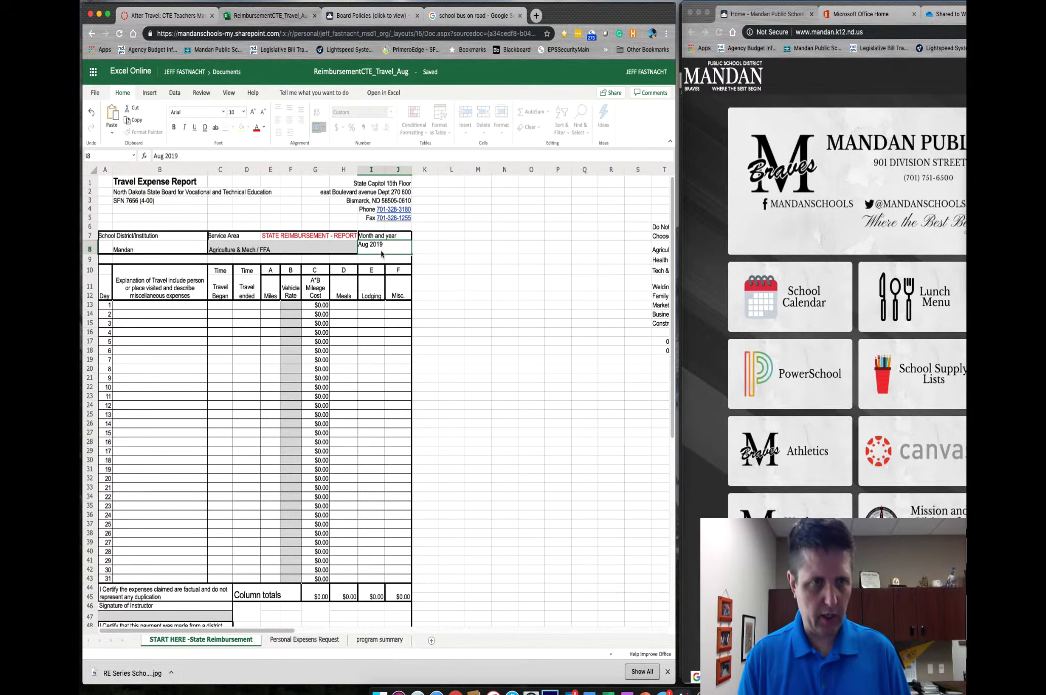
key("Tab")
left_click(149, 306)
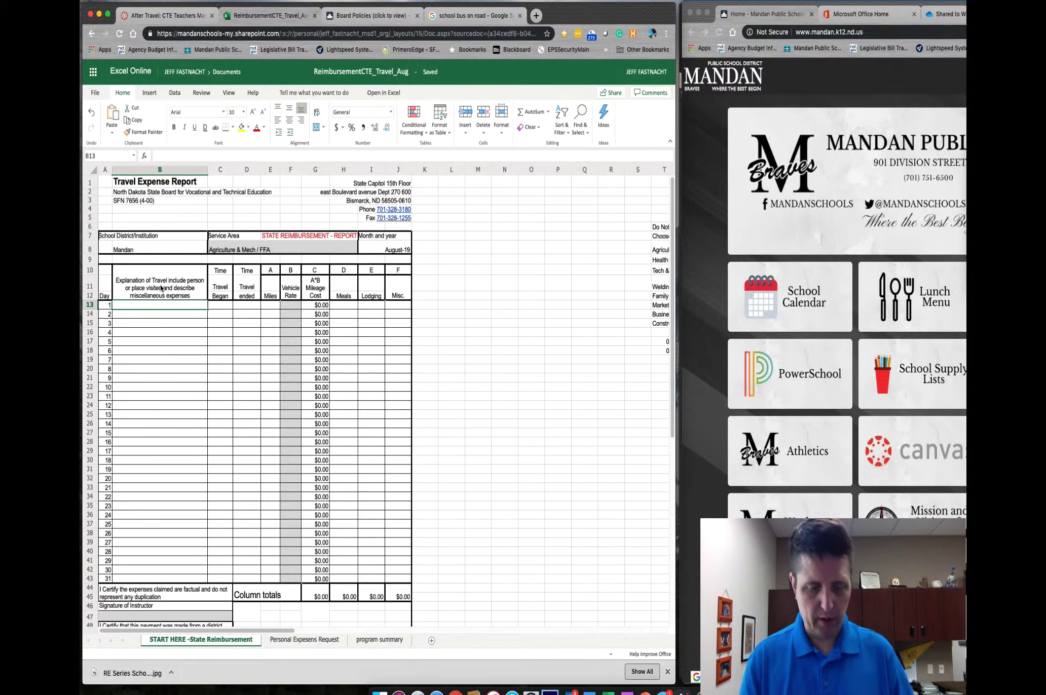
Step: Enter the To Beulah trip in row 13: 7am to 5pm, 100 miles at the 0.58 rate
type("T")
key("BackSpace")
key("BackSpace")
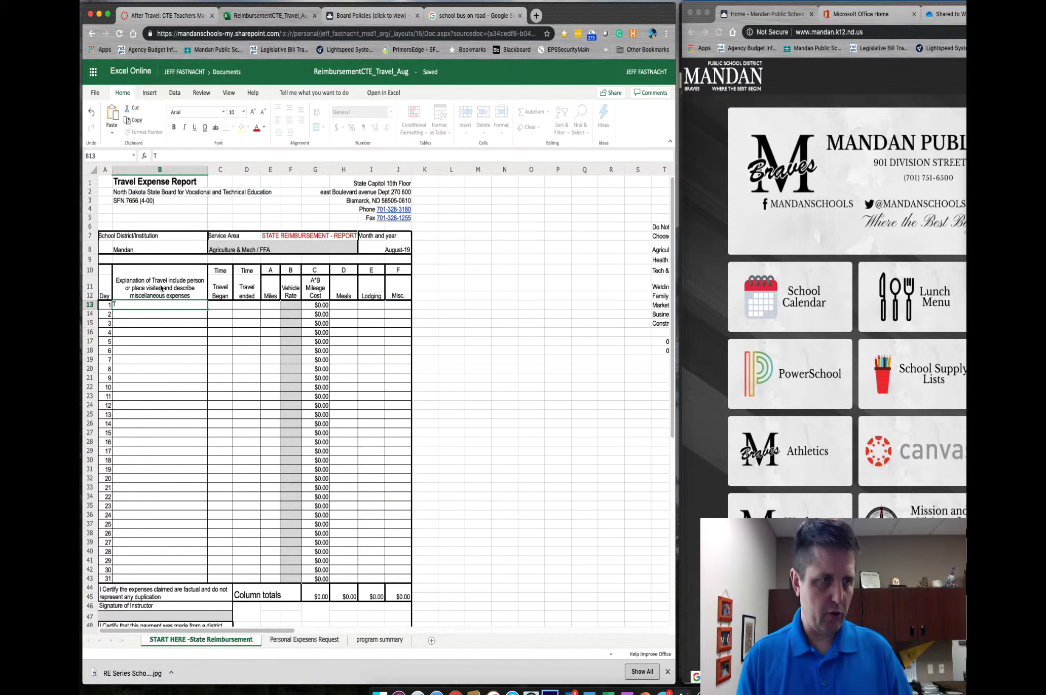
type("T")
key("BackSpace")
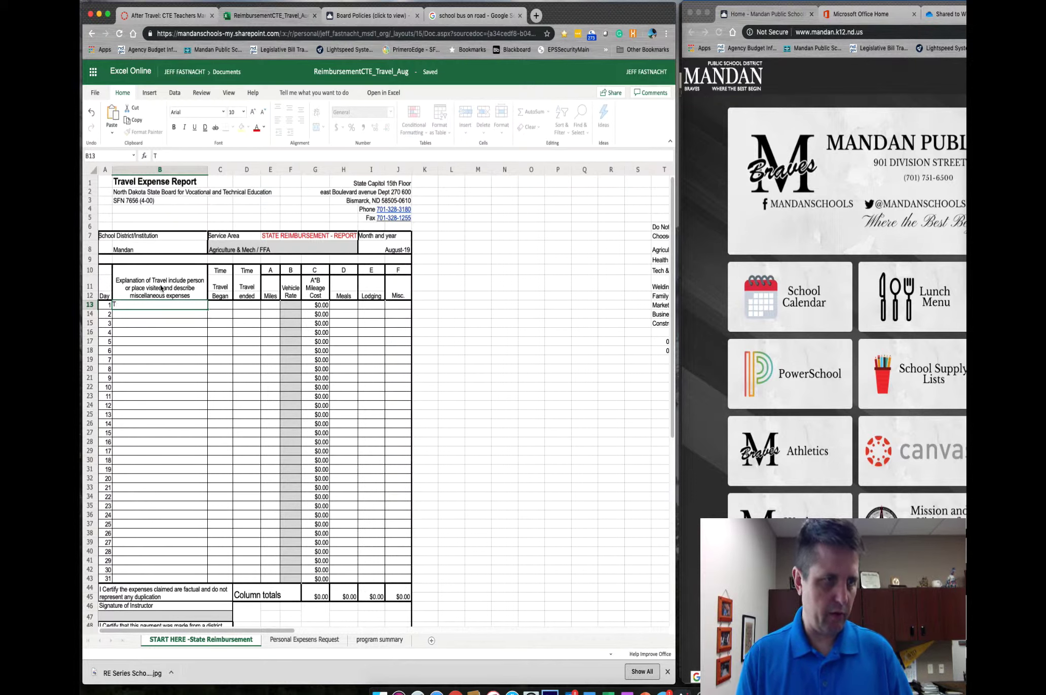
type("To Beu")
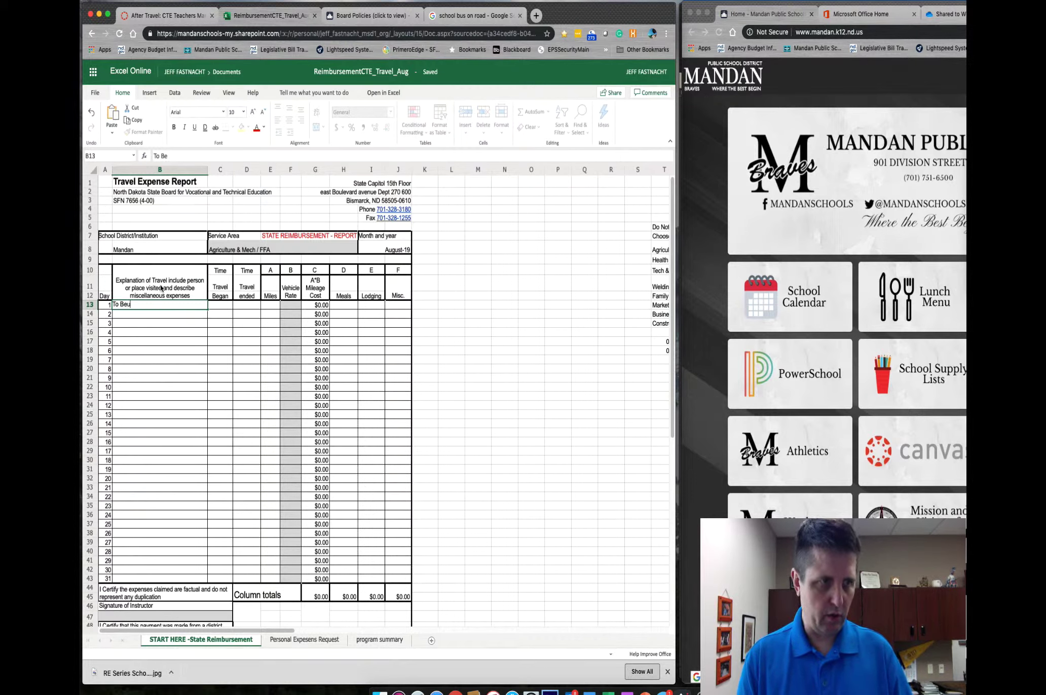
type("lah")
key("Tab")
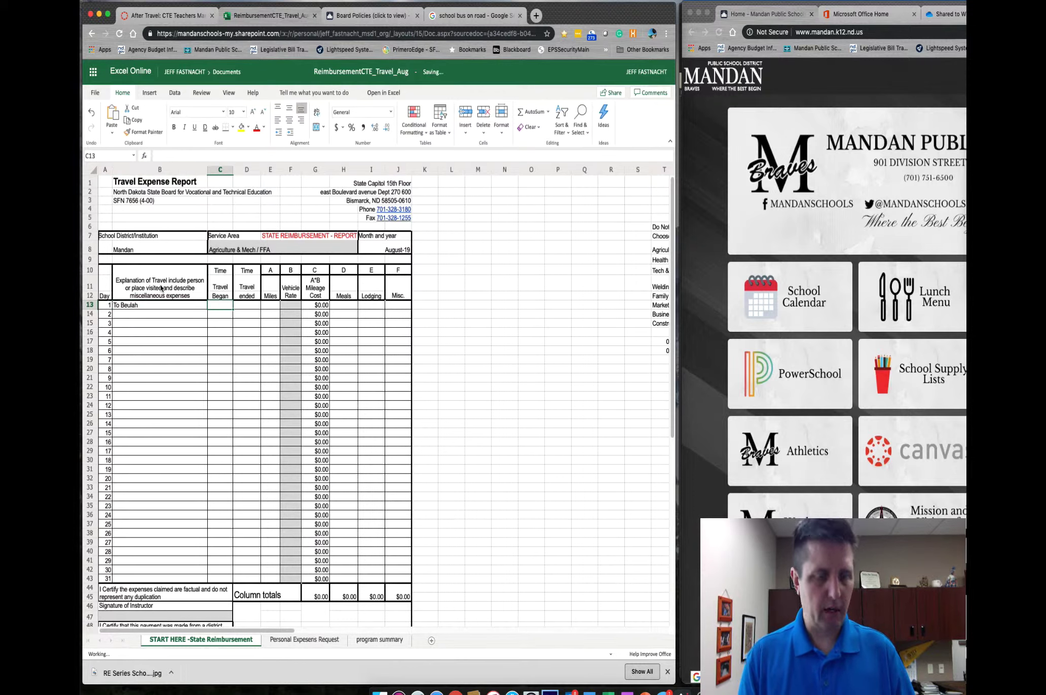
type("5")
key("Tab")
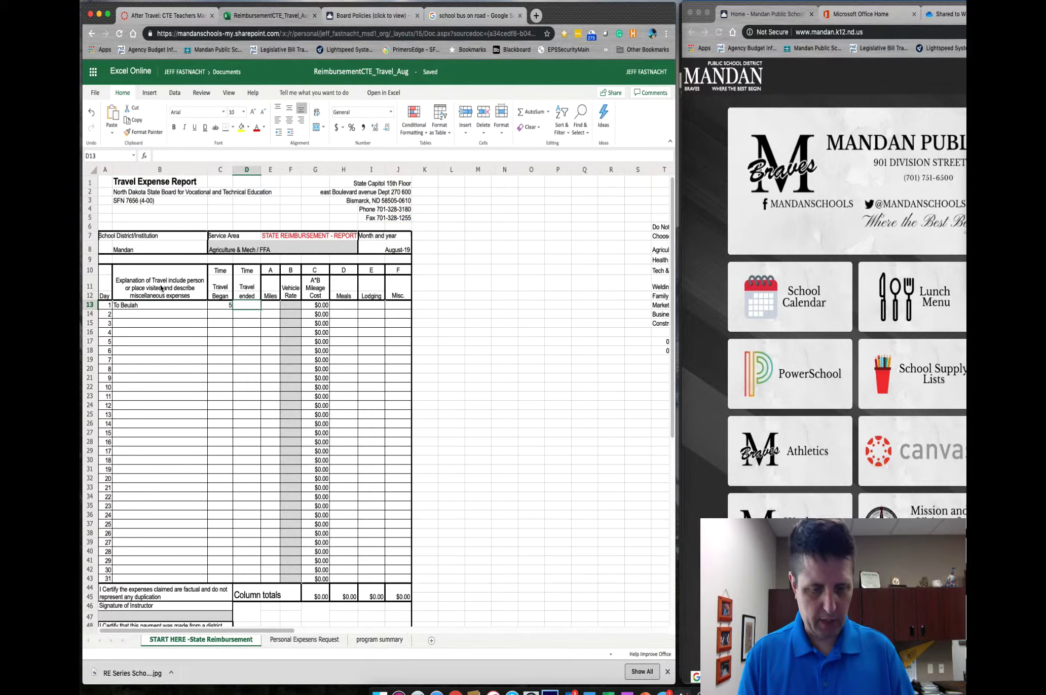
type("5pm")
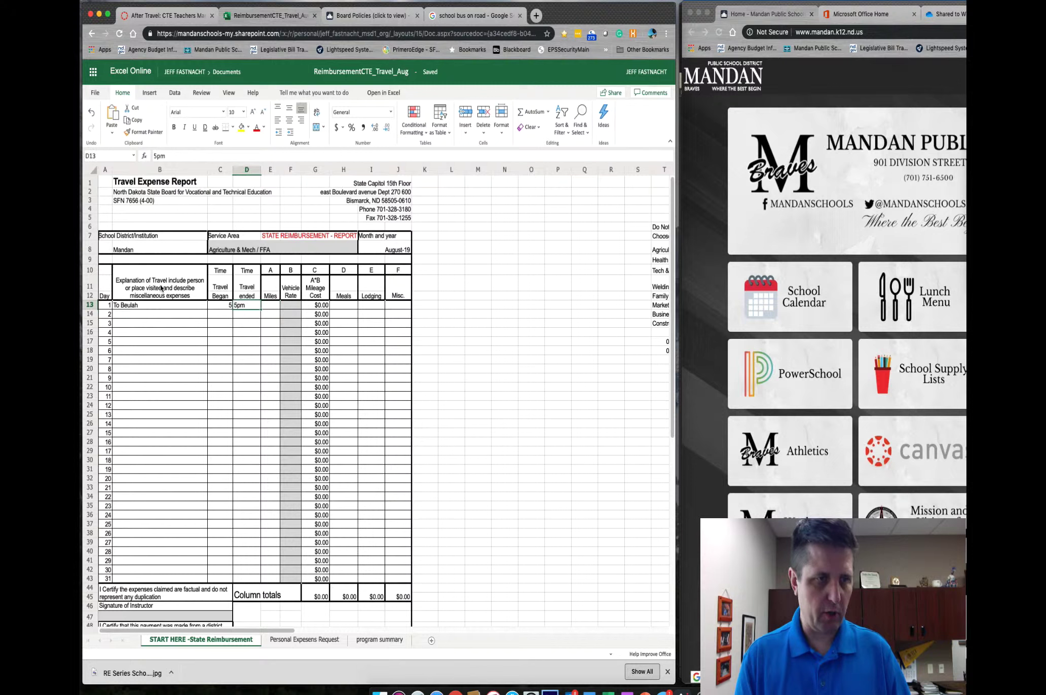
key("shift+Tab")
type("7am")
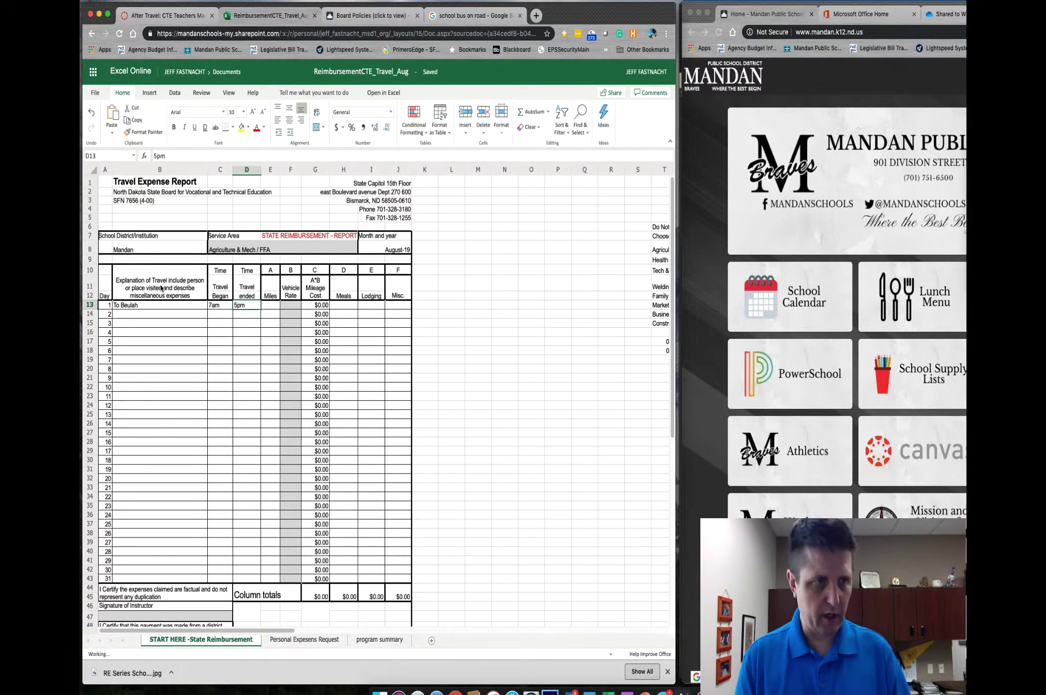
key("Tab")
key("Tab")
type("100")
key("Tab")
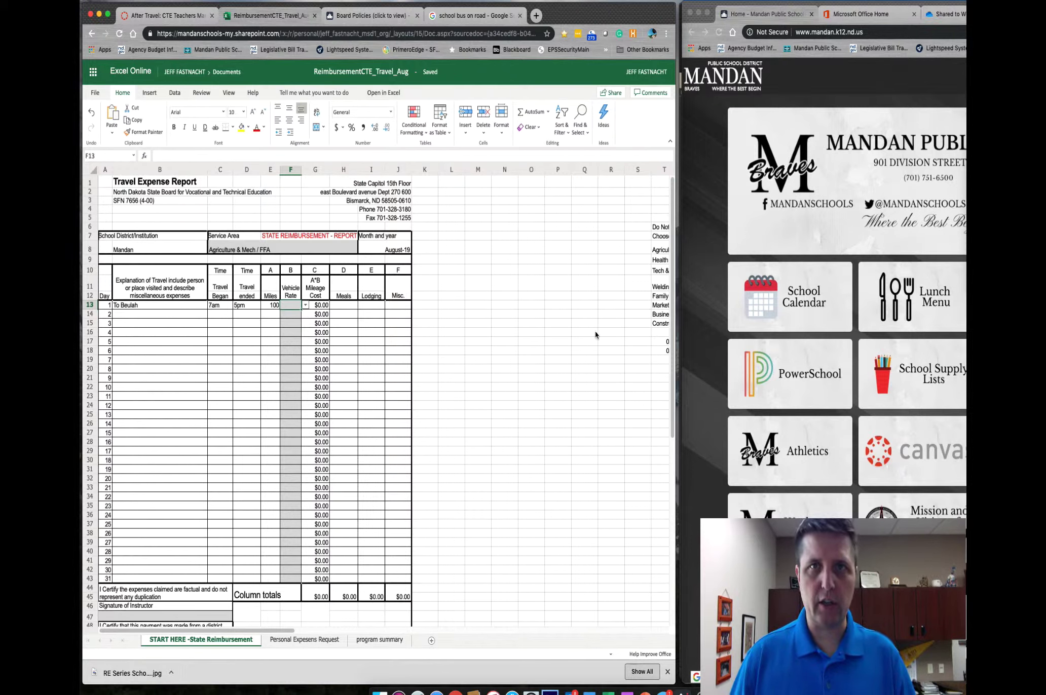
left_click(306, 305)
left_click(290, 328)
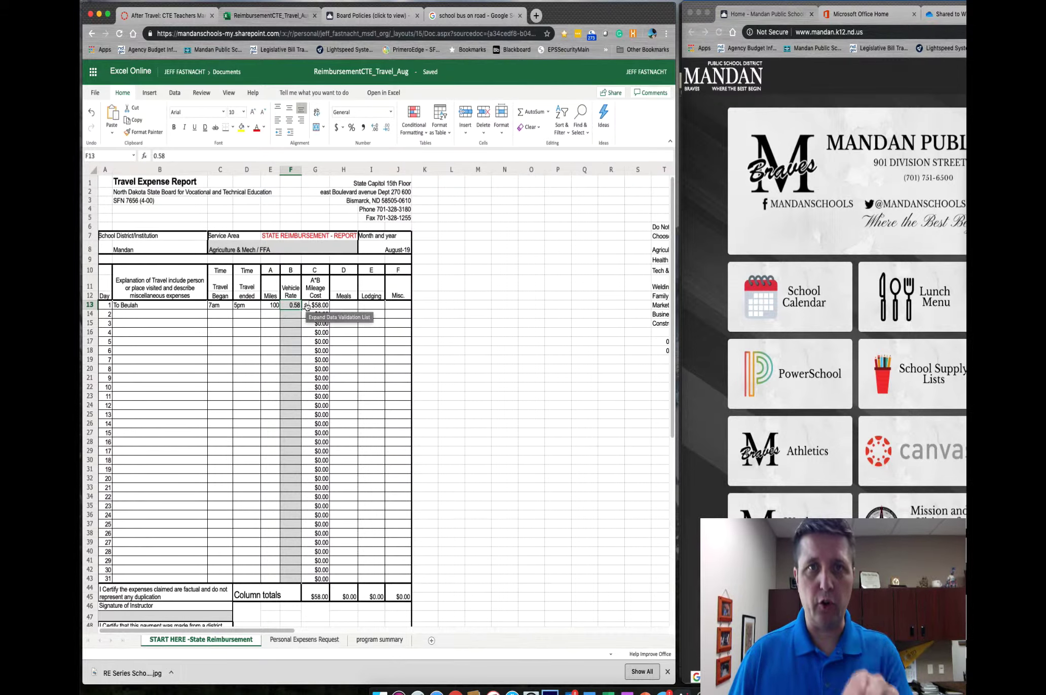
Step: Give the Beulah trip $10.50 meals, 0 lodging and 0 miscellaneous
left_click(306, 305)
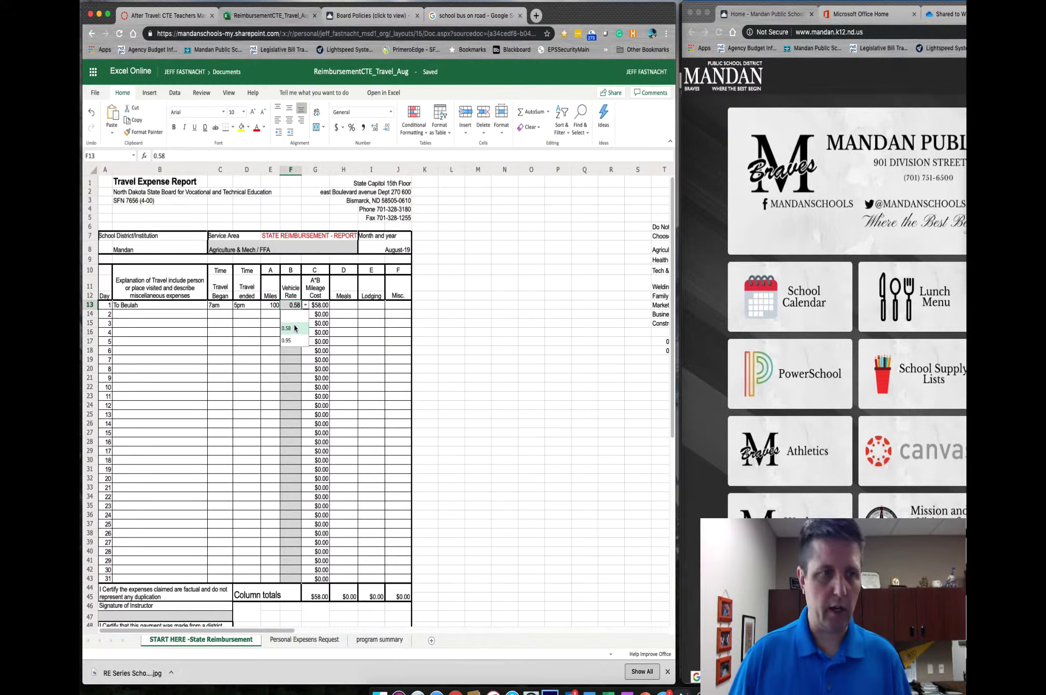
left_click(344, 308)
type("10.50")
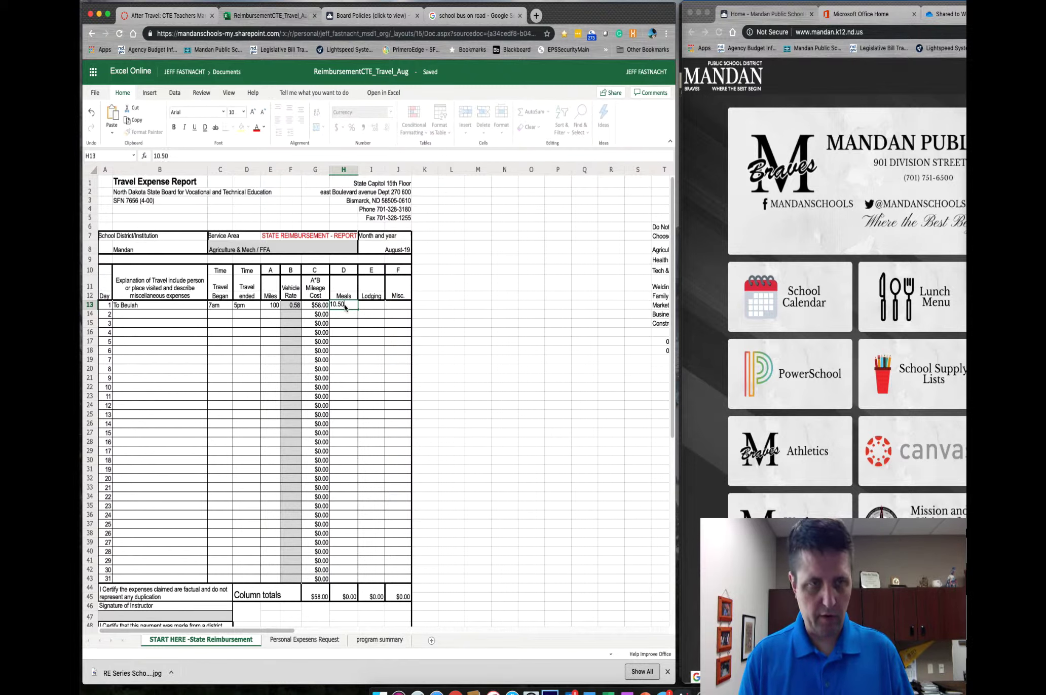
key("Tab")
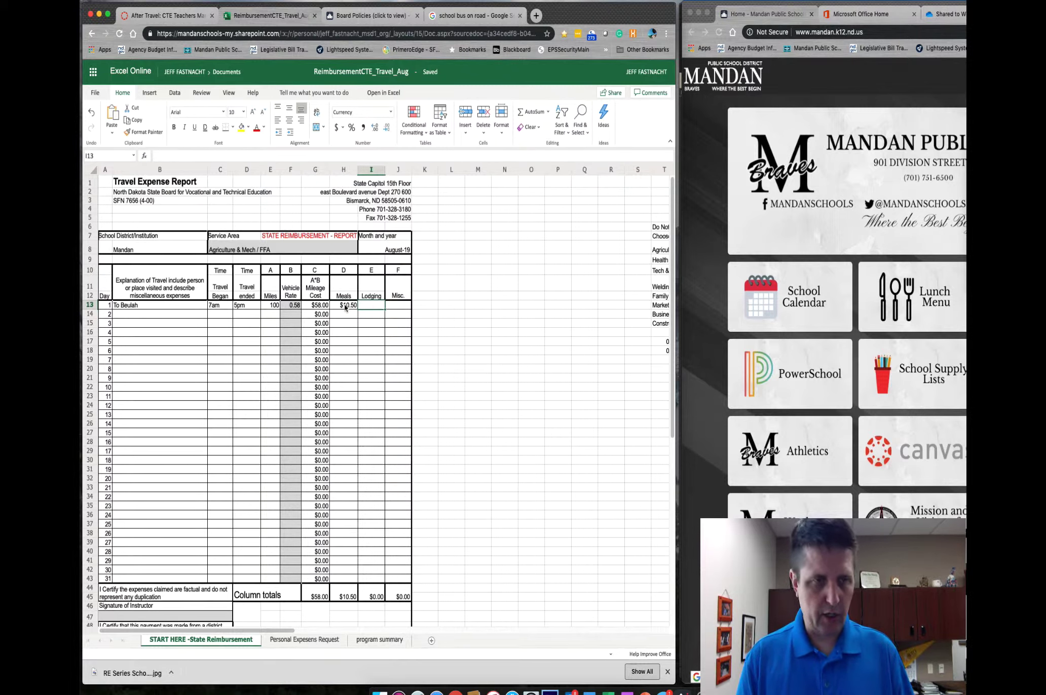
type("0")
key("Tab")
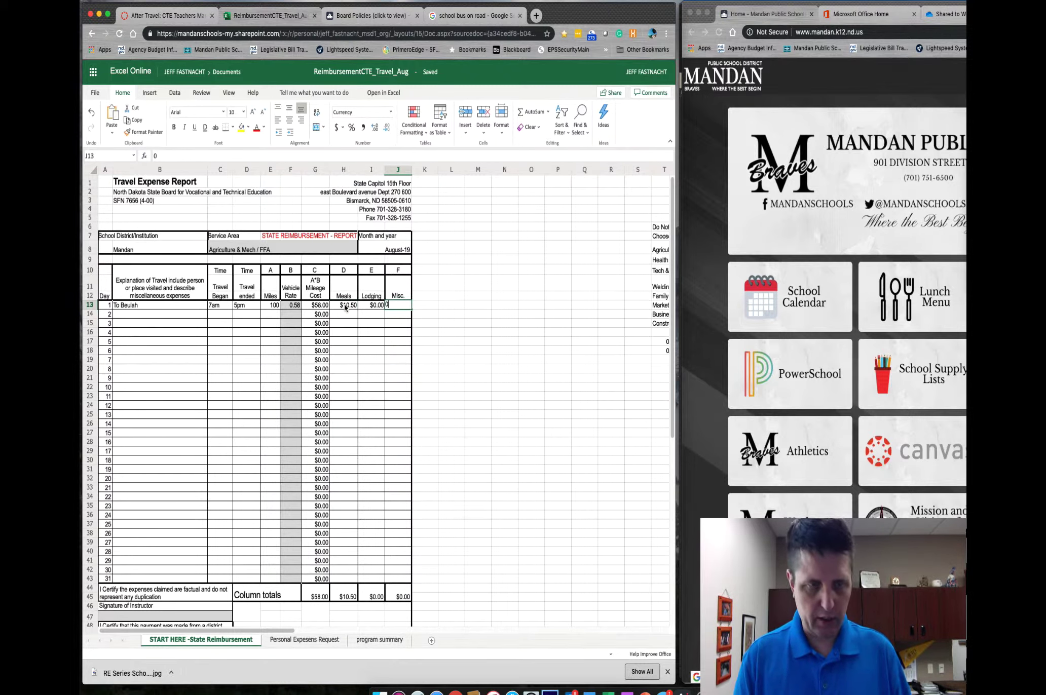
key("Tab")
Step: Add the day 7 Teacher Meeting trip: 7am to 4pm, 10 miles at 0.58
key("Down")
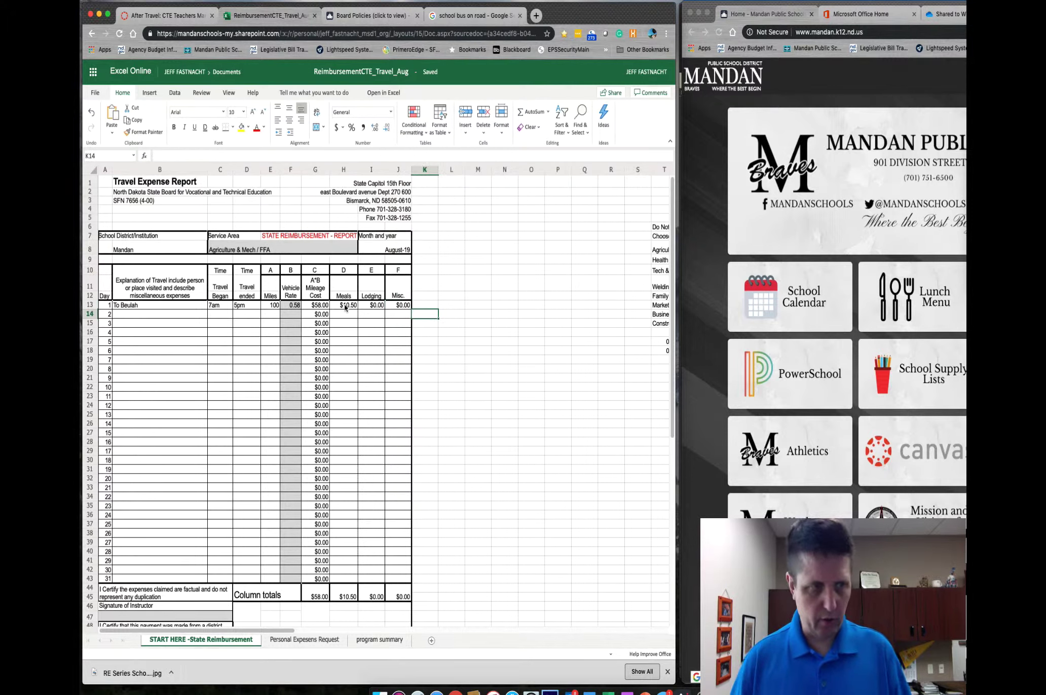
key("Down")
key("Down")
key("Left")
key("Left")
key("Left")
key("Left")
key("Left")
key("Left")
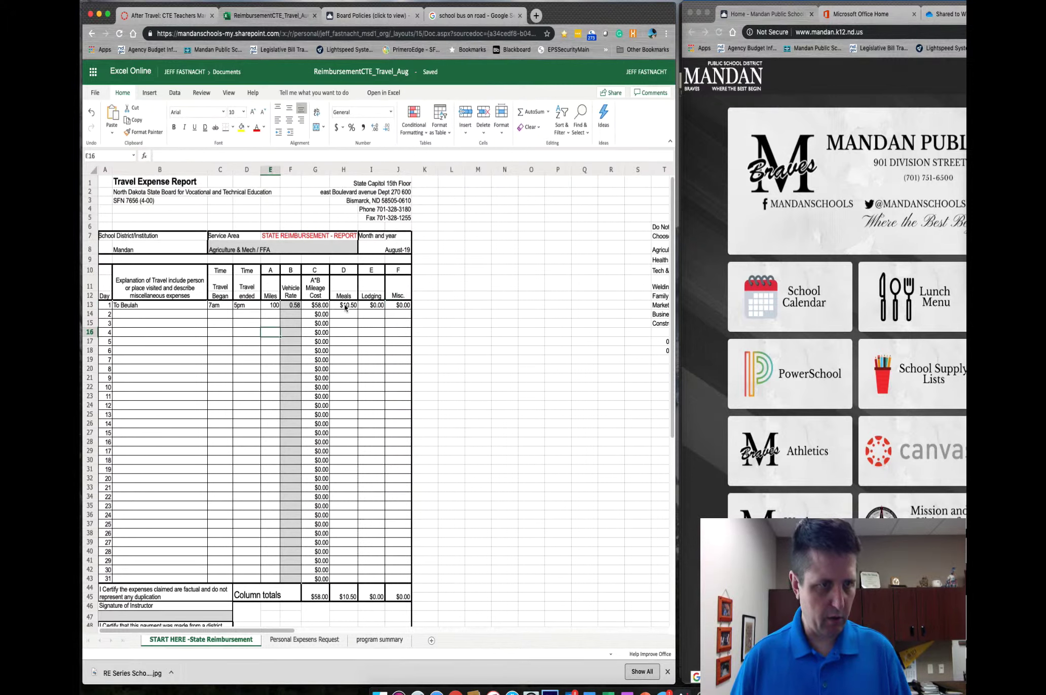
key("Left")
key("Left")
key("Left")
key("Down")
key("Down")
key("Down")
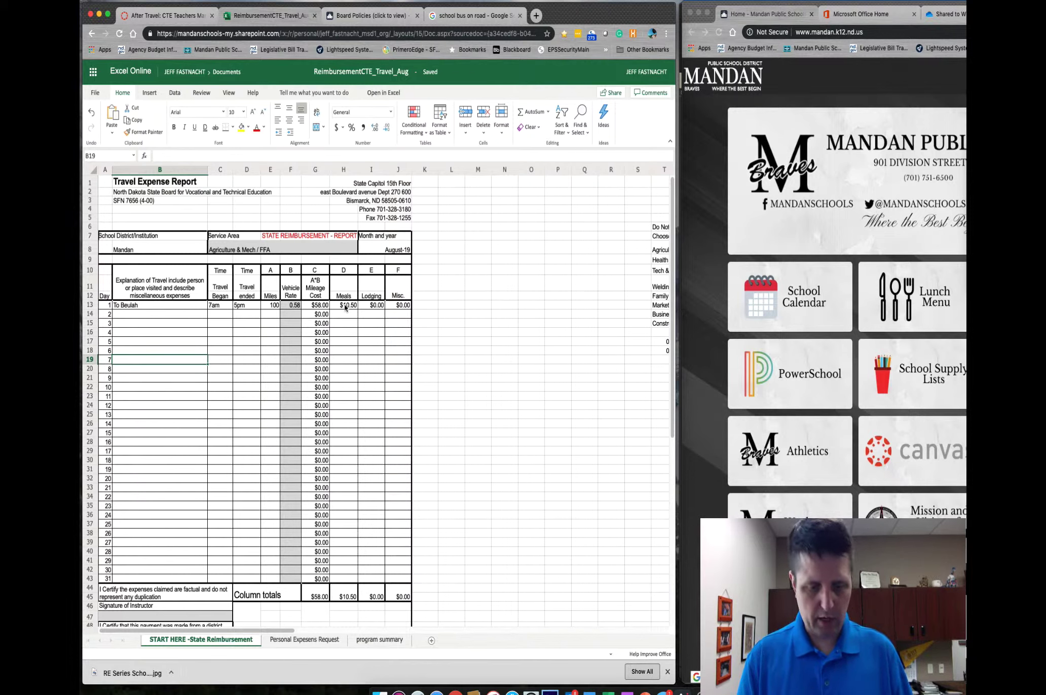
type("Teacher Meeting")
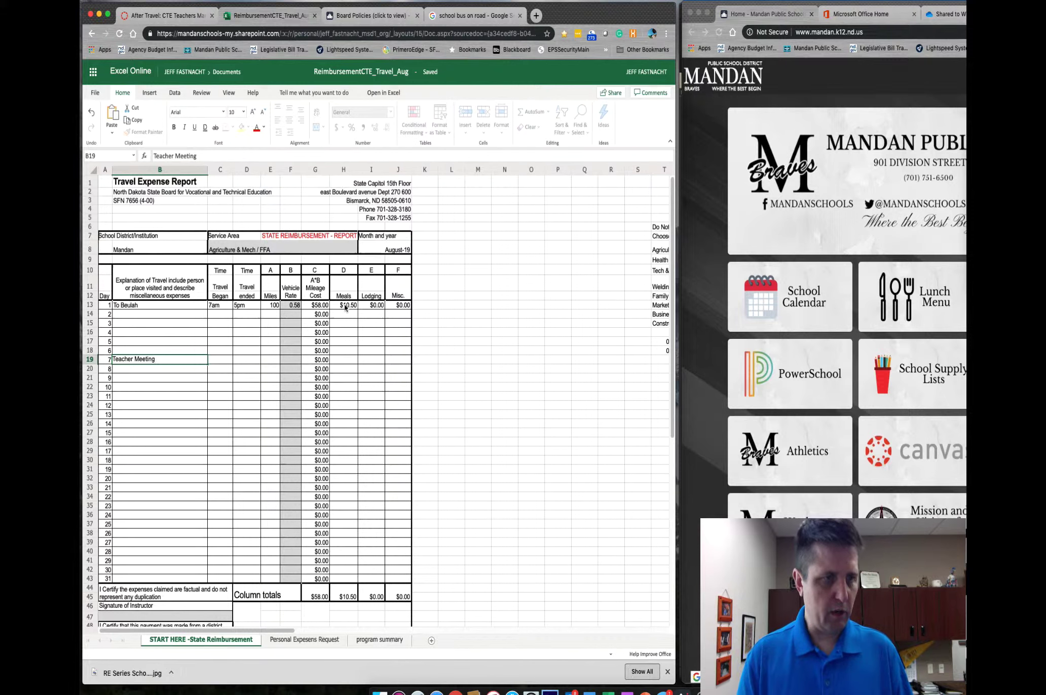
key("Tab")
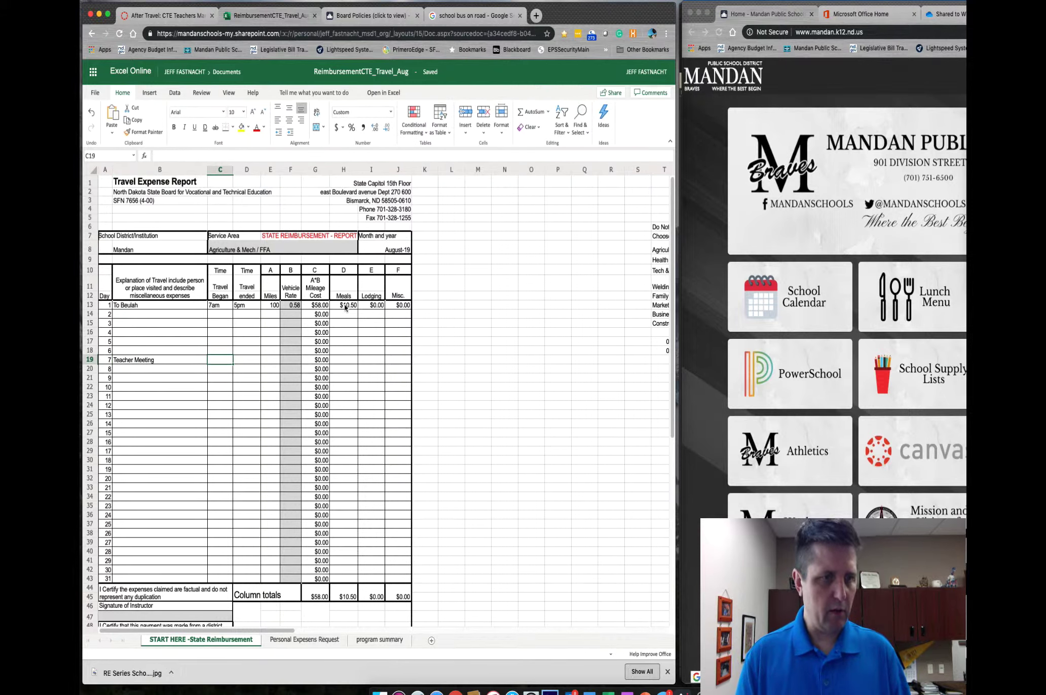
type("7am")
key("Tab")
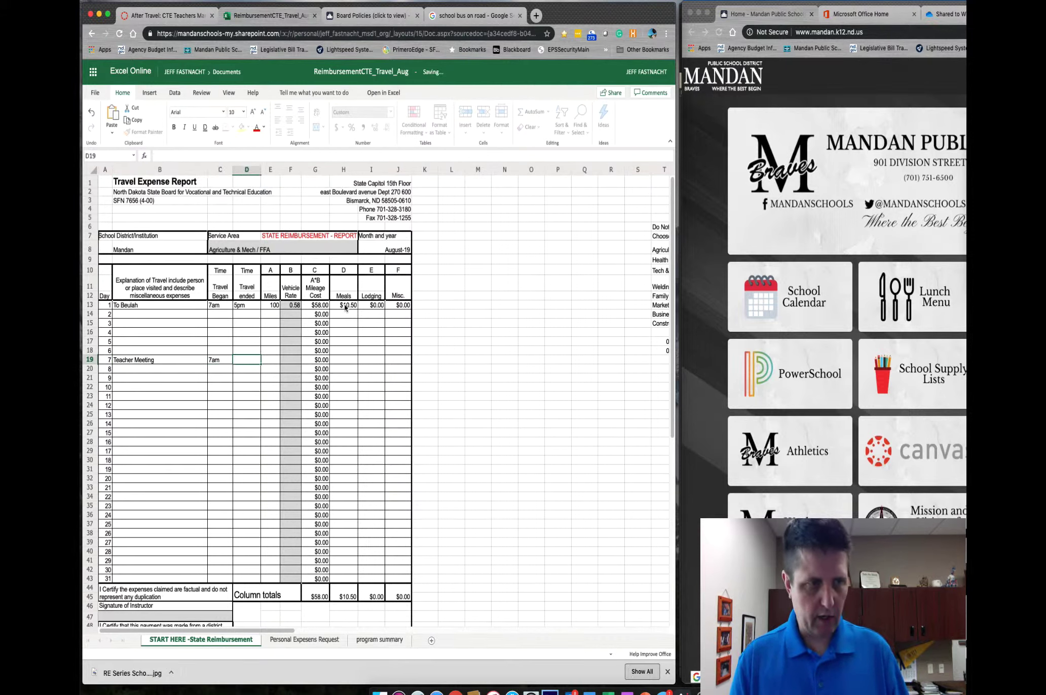
type("4pm")
key("Tab")
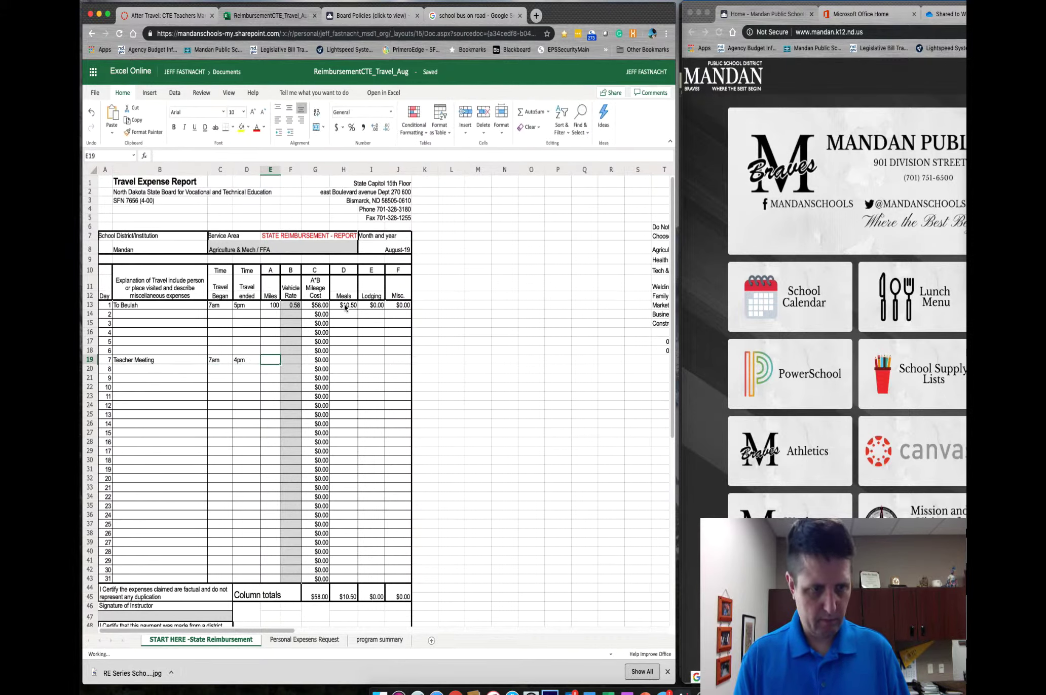
type("10")
key("Tab")
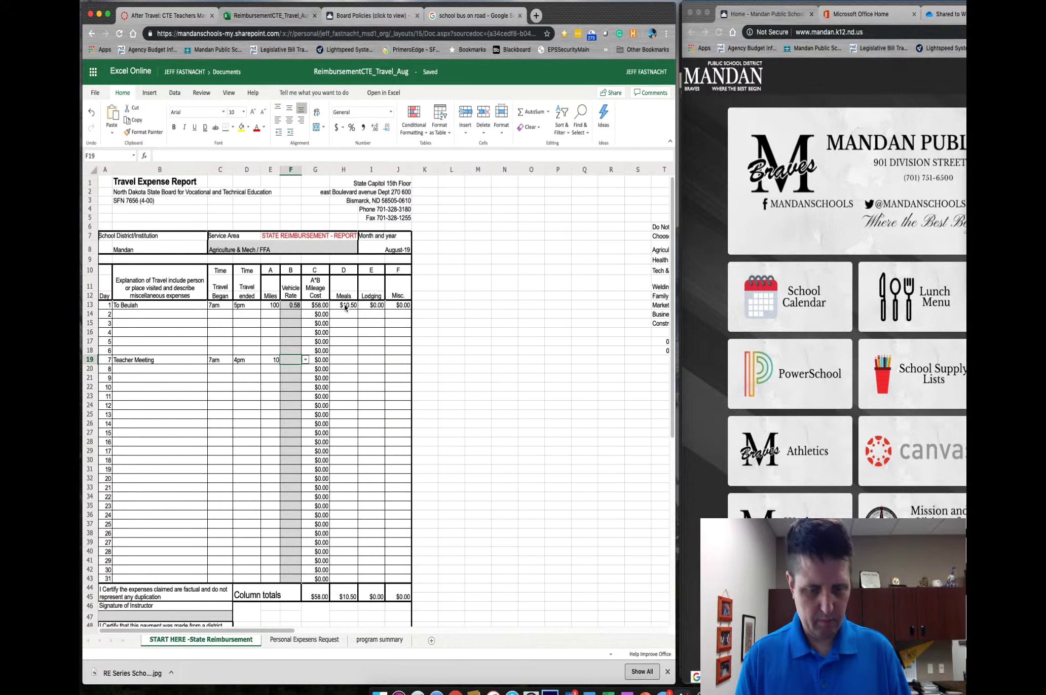
type(".")
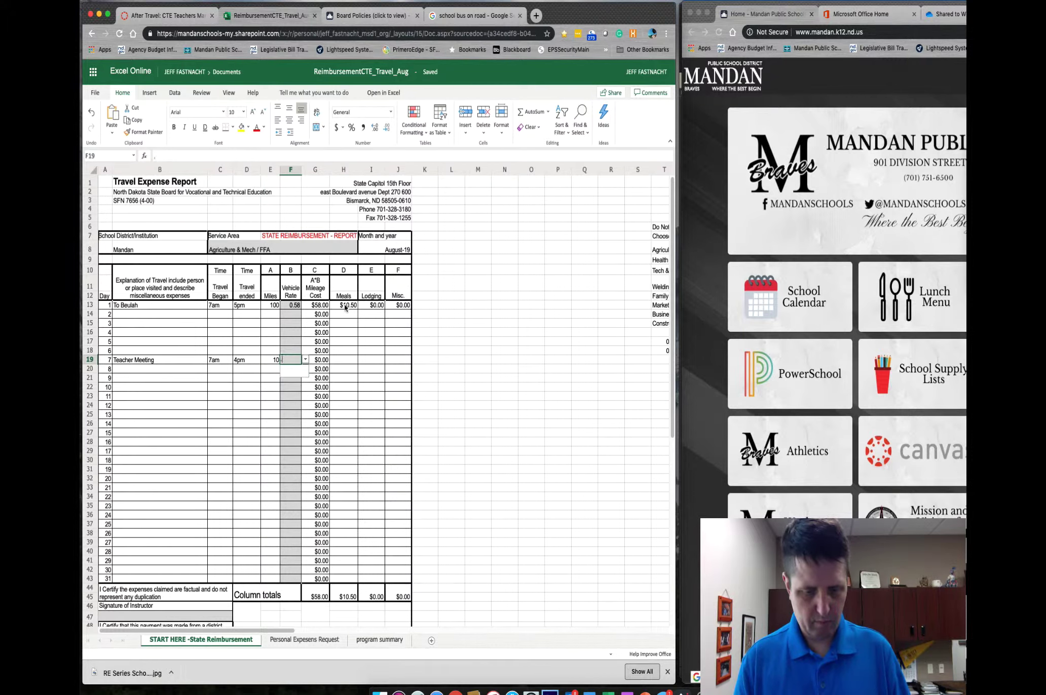
type("58")
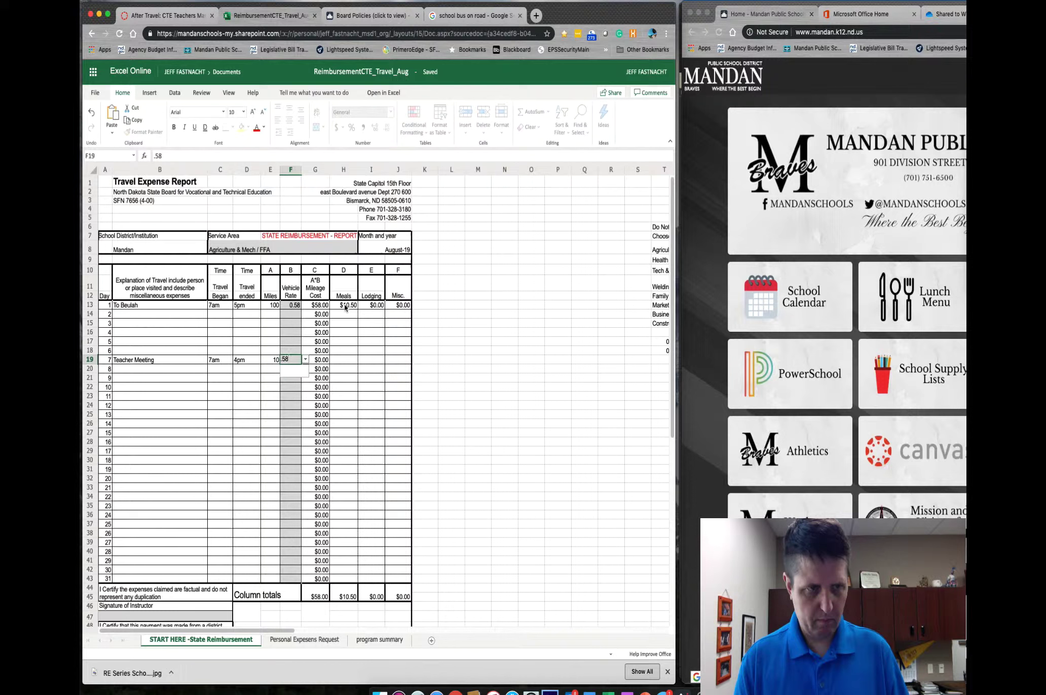
key("ctrl+Return")
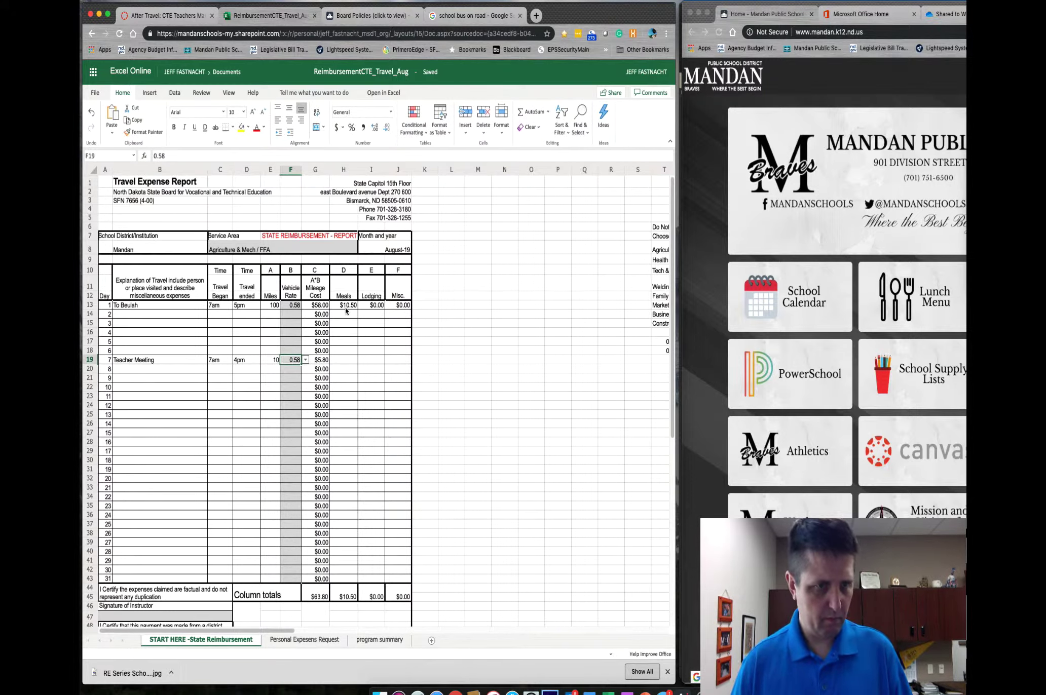
Step: Enter $10.50 meals, 0 lodging and 0 miscellaneous for the Teacher Meeting trip
left_click(344, 361)
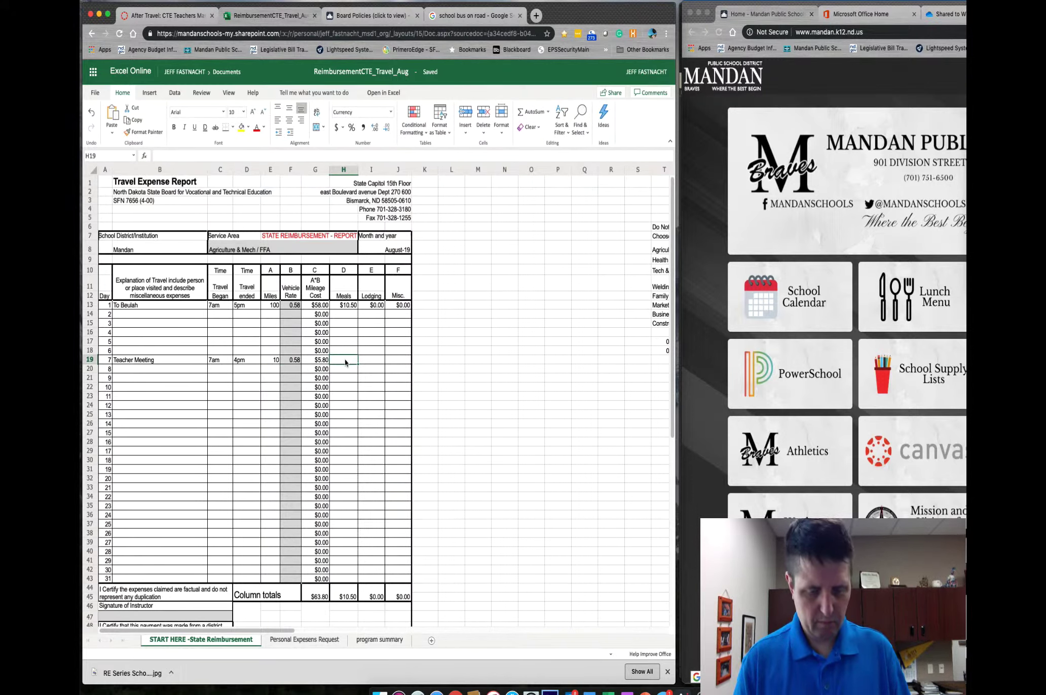
type("10.50")
key("Tab")
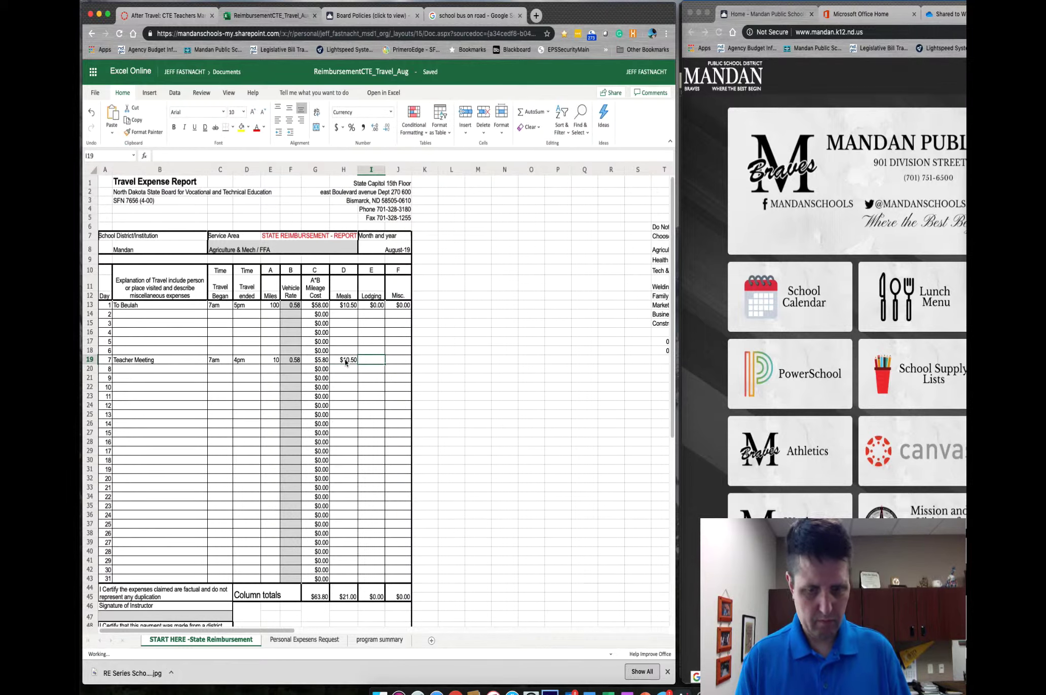
type("0")
key("Tab")
type("0")
key("Return")
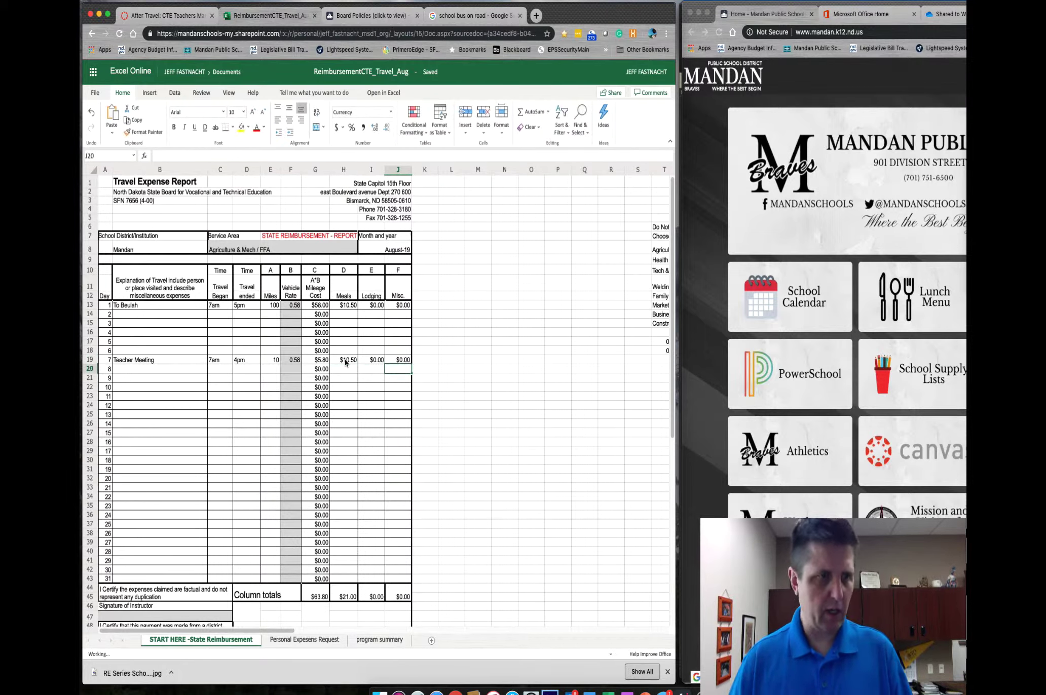
left_click(119, 429)
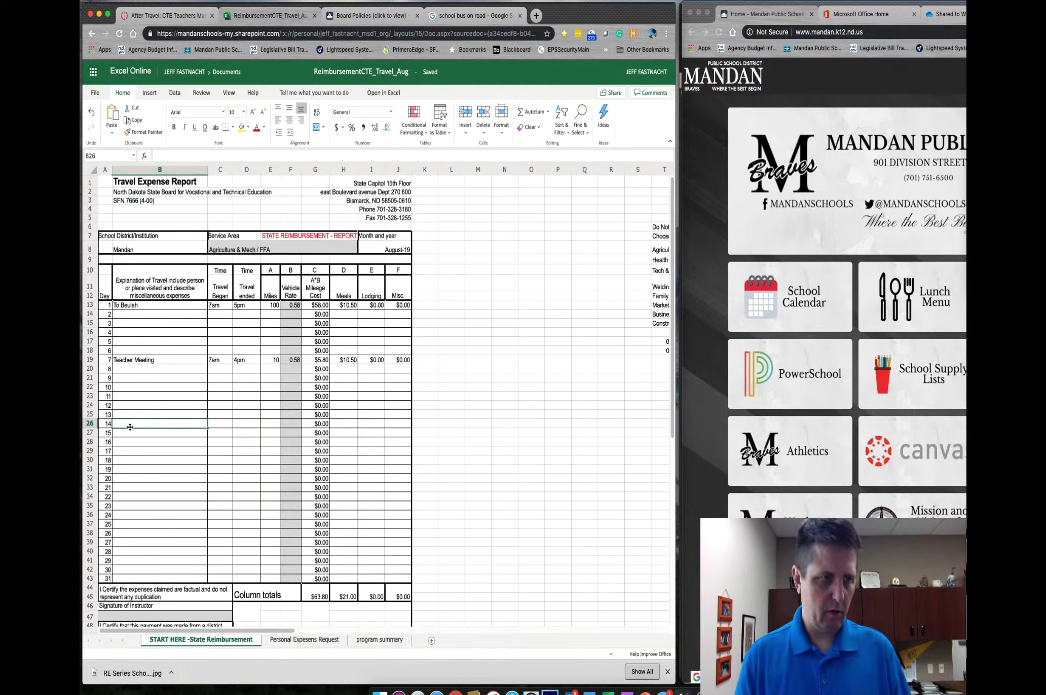
Step: Enter the day 14 FFA Competition trip: 7am to 4pm, 100 miles
type("FFA Compeition")
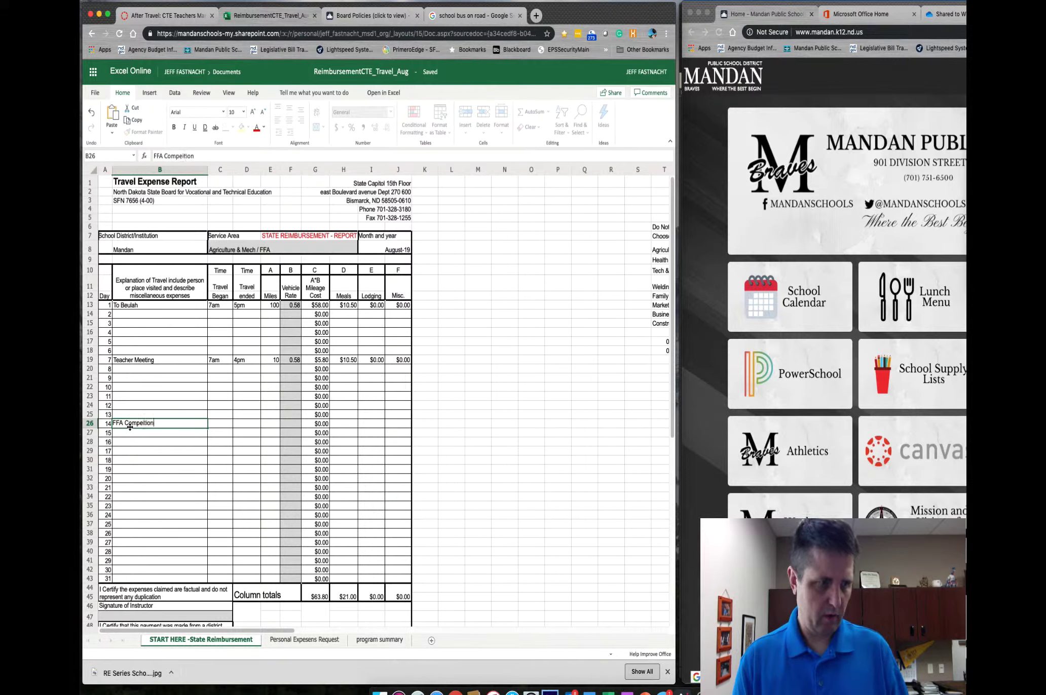
key("Tab")
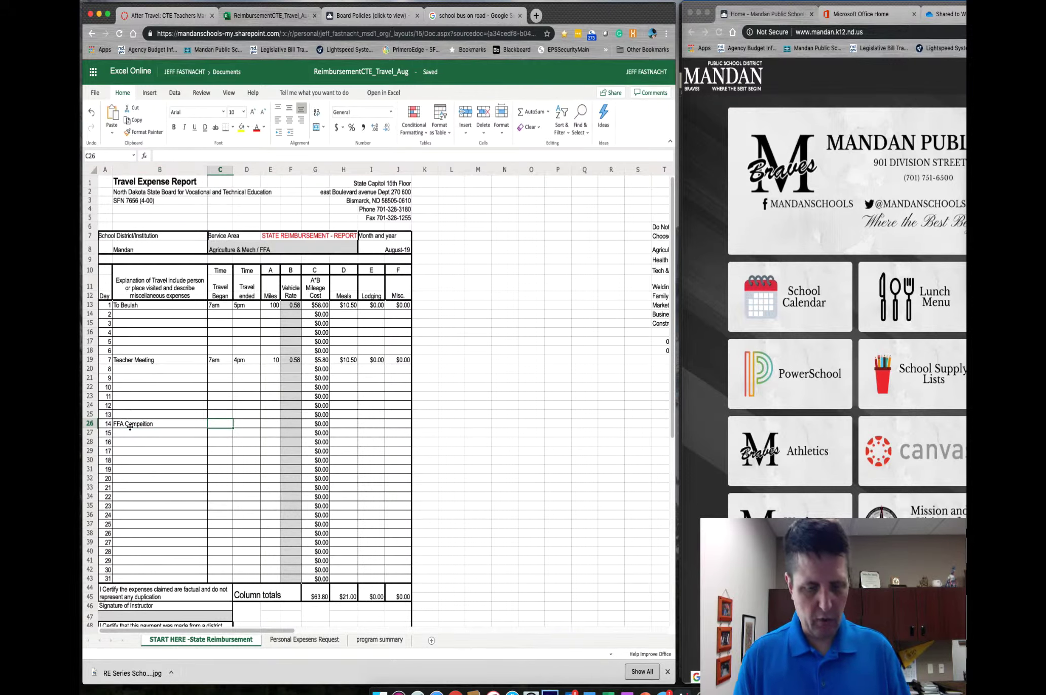
type("7am")
key("Tab")
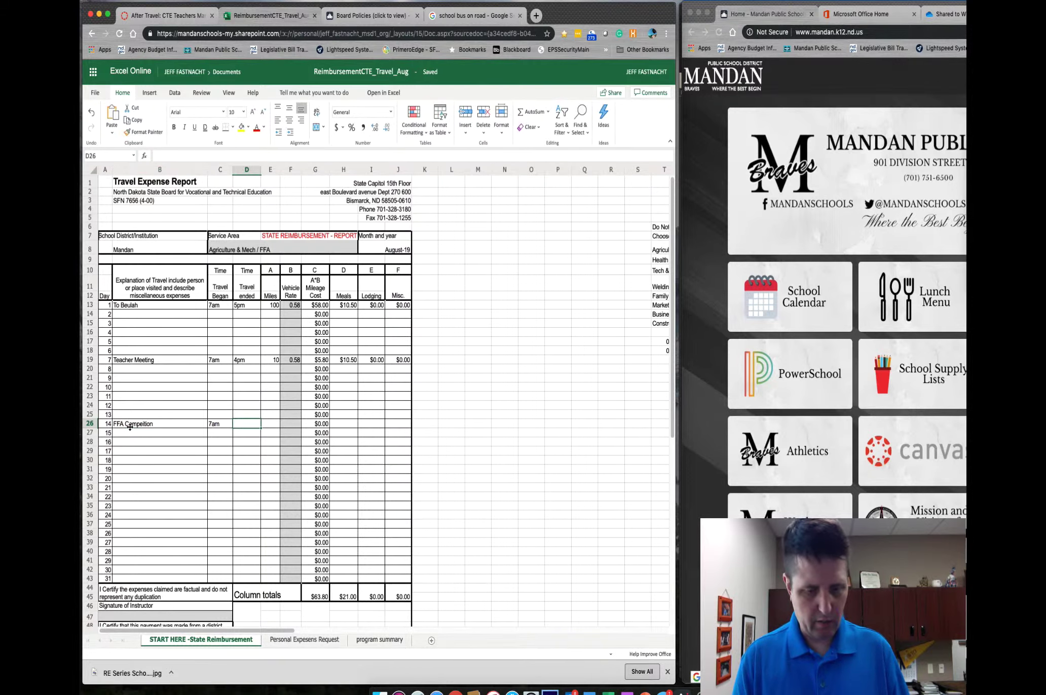
type("4pm")
key("Tab")
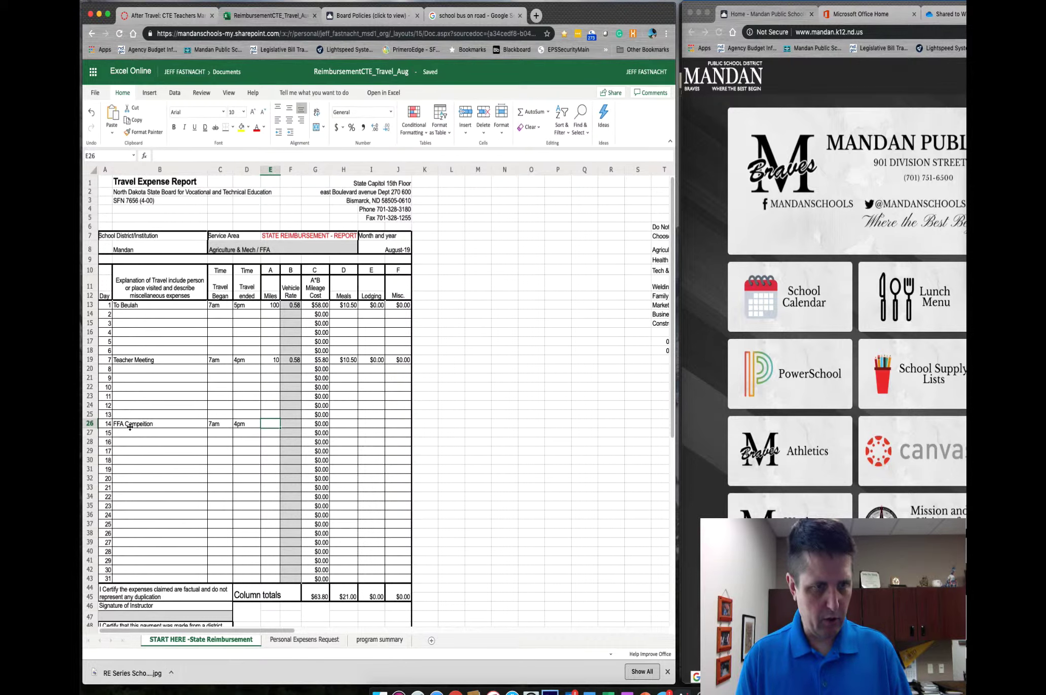
type("100")
key("Tab")
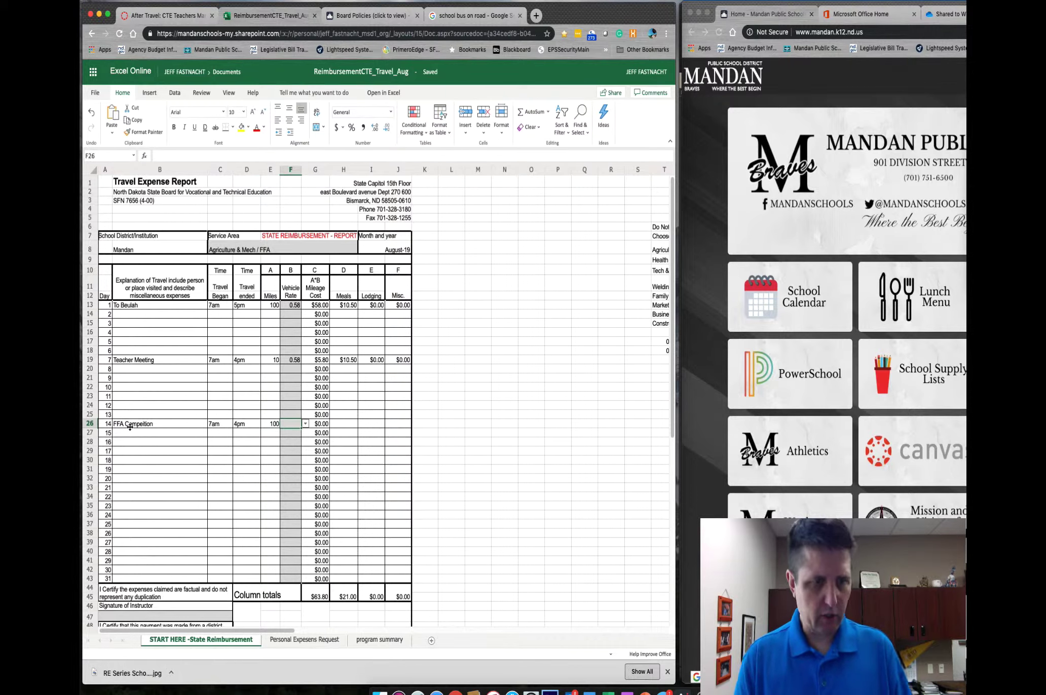
Step: Set the FFA Competition vehicle rate to 0.95 and meals to $7.50
type(".")
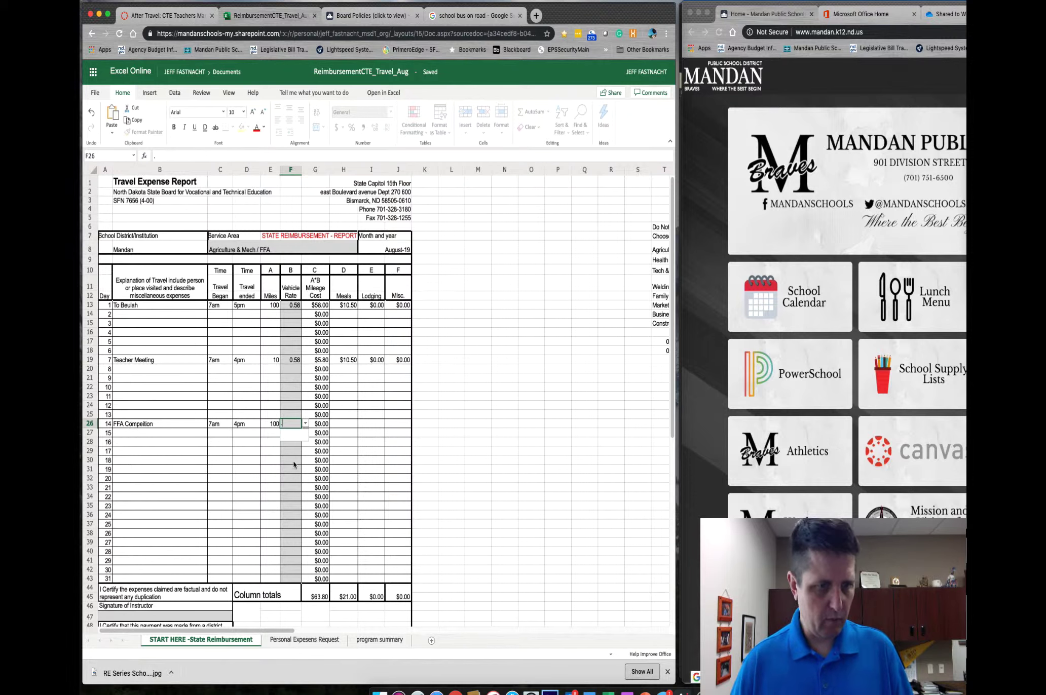
left_click(305, 425)
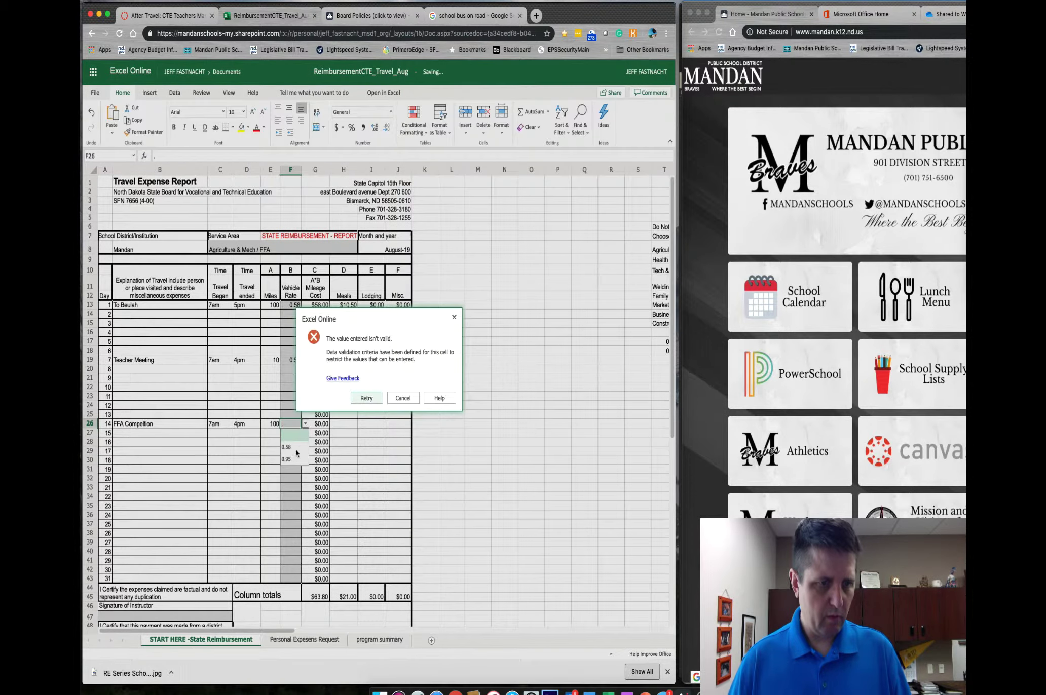
left_click(402, 398)
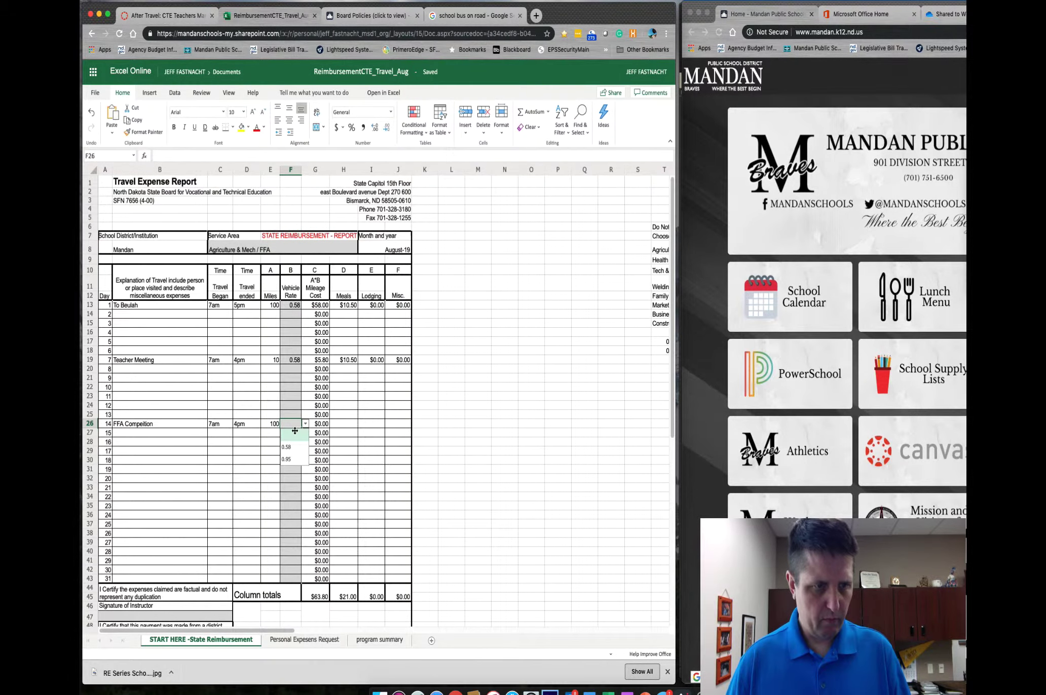
left_click(288, 458)
key("Tab")
key("Tab")
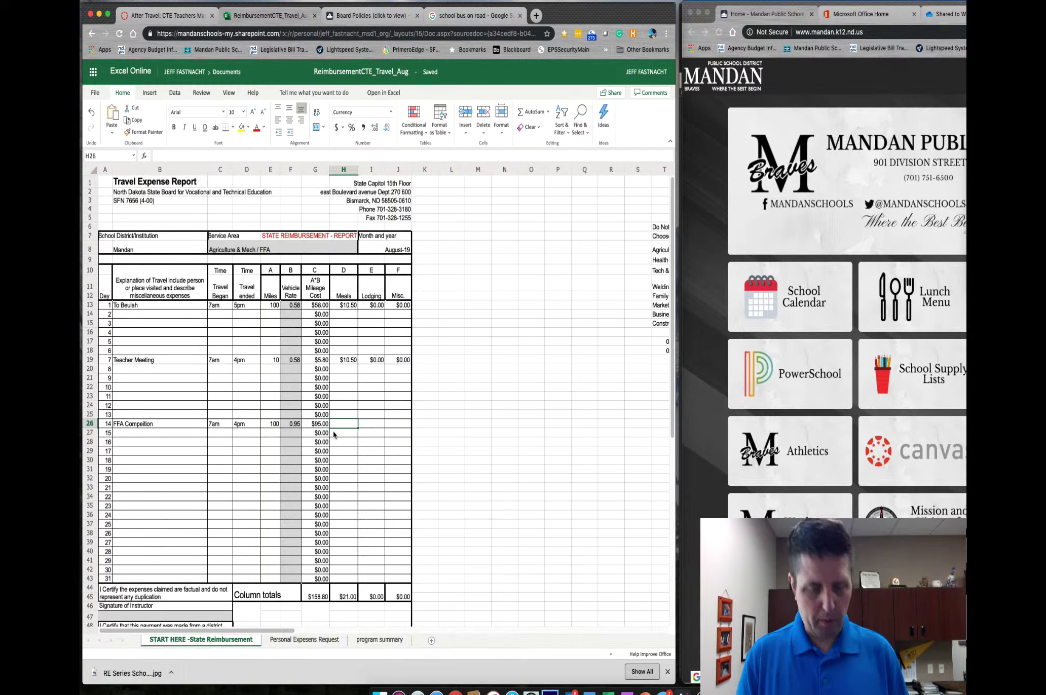
type("7.50")
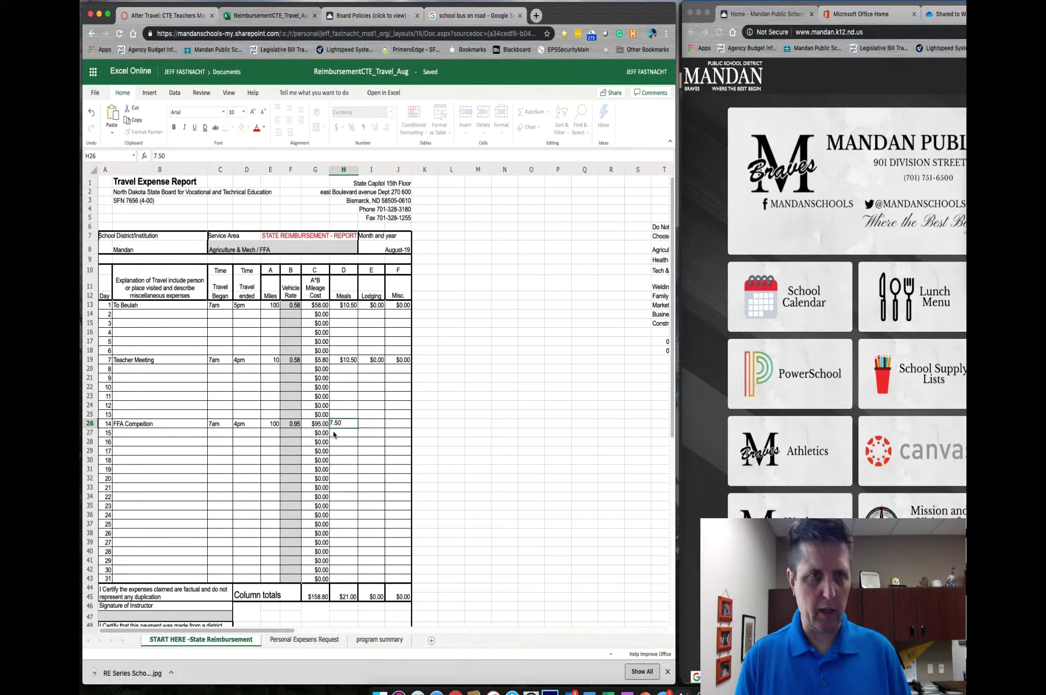
key("Tab")
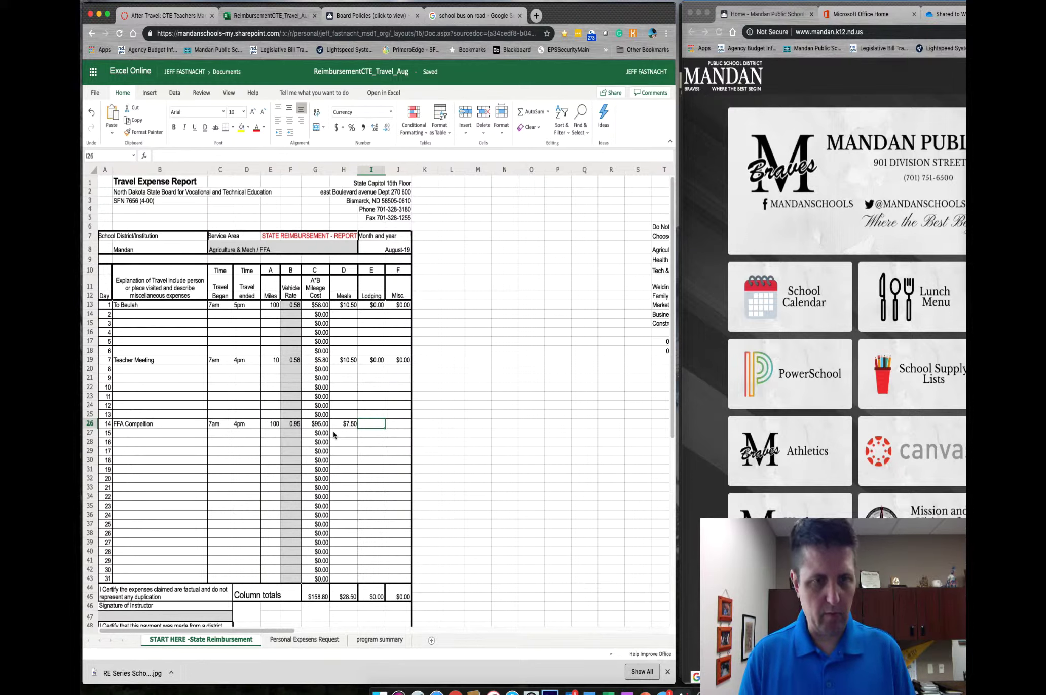
key("Tab")
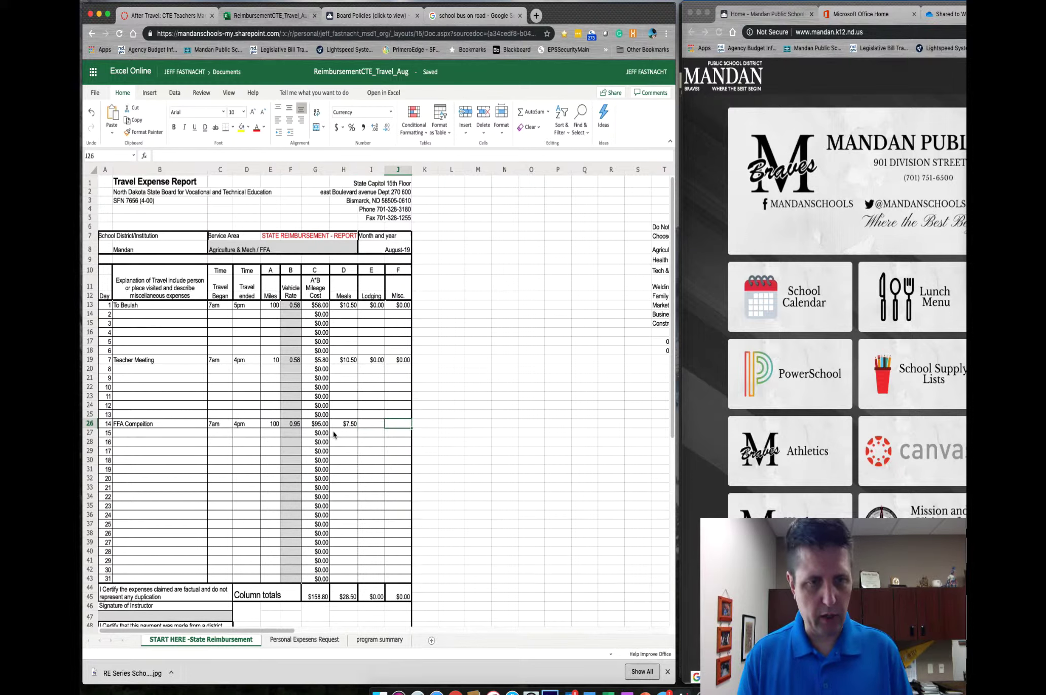
left_click(427, 505)
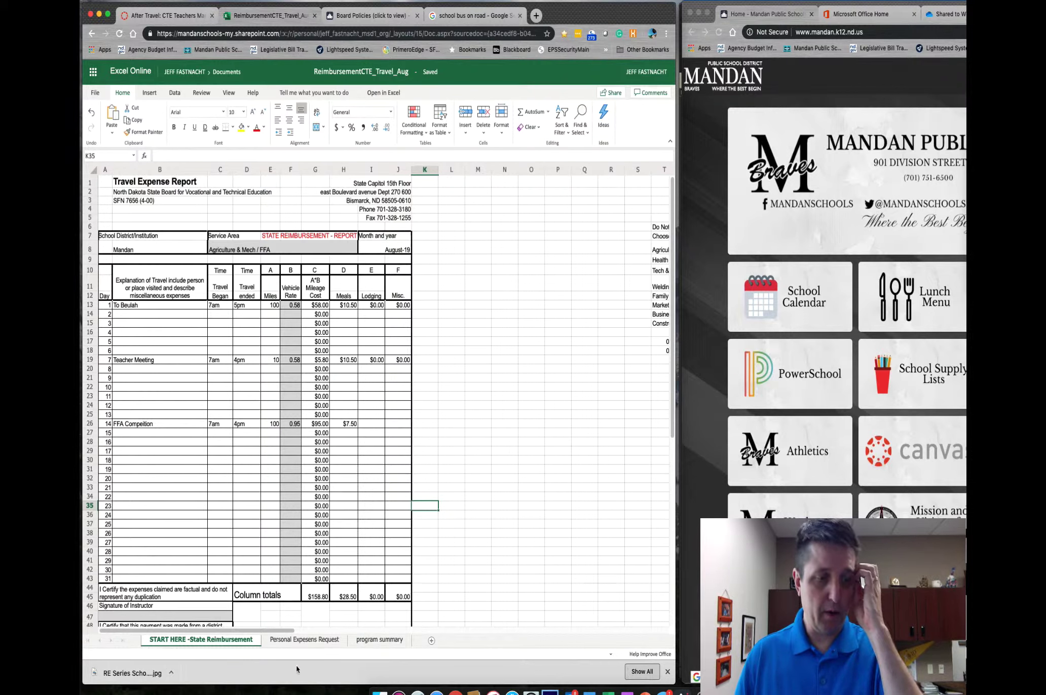
Step: On the Personal Expesens Request sheet, clear the FFA Competition row B26:J26
left_click(293, 641)
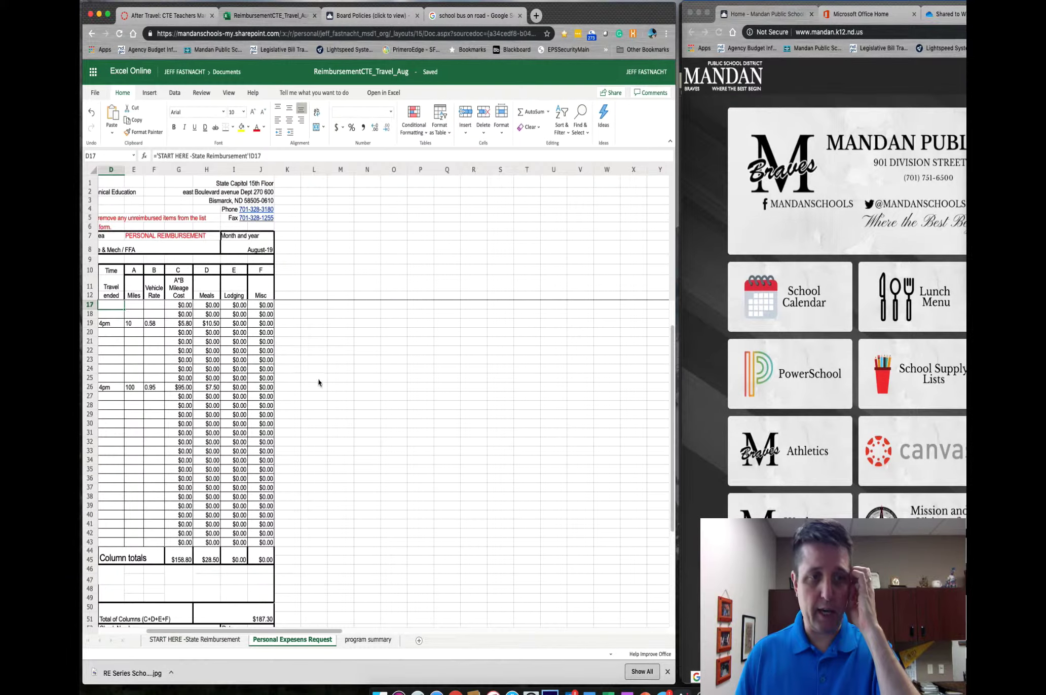
left_click_drag(280, 632, 158, 632)
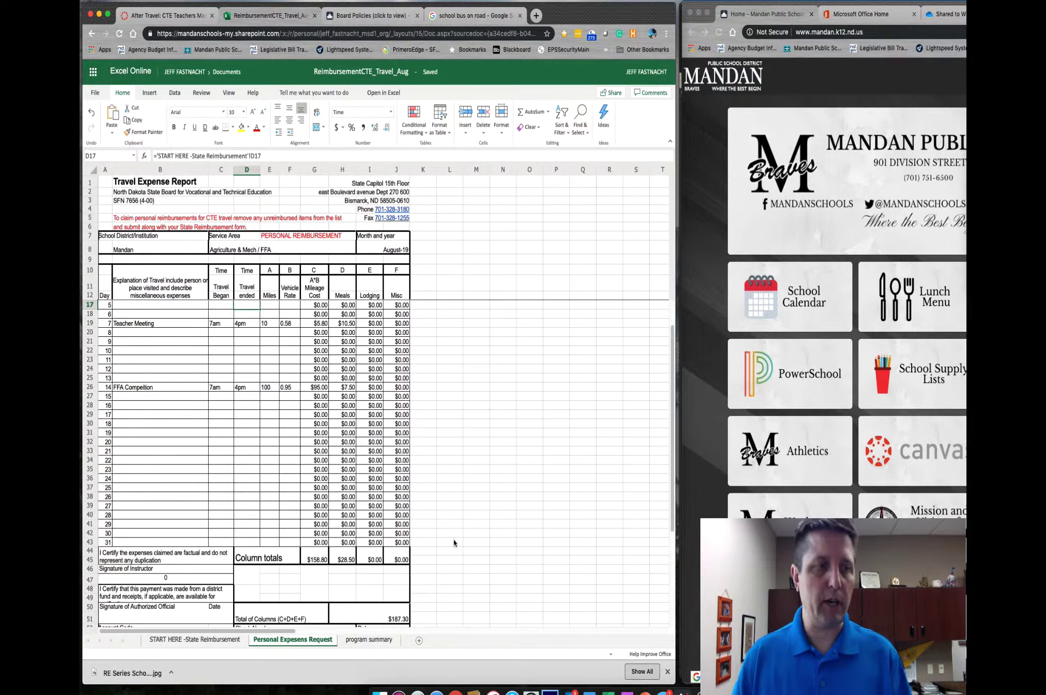
scroll(256, 466, "up", 2)
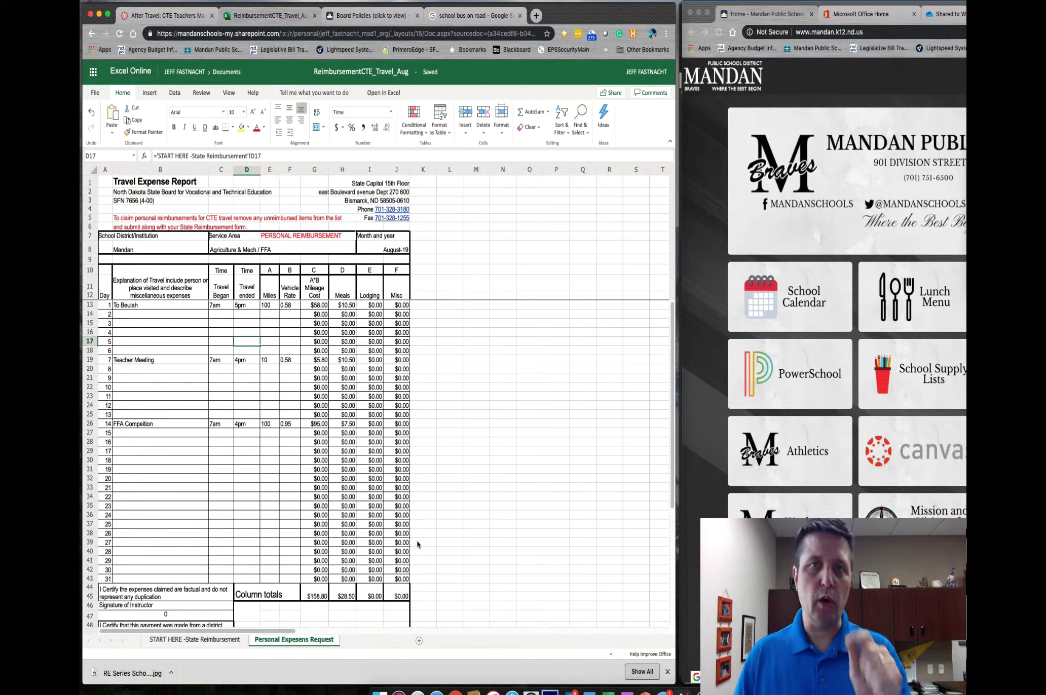
left_click(126, 425)
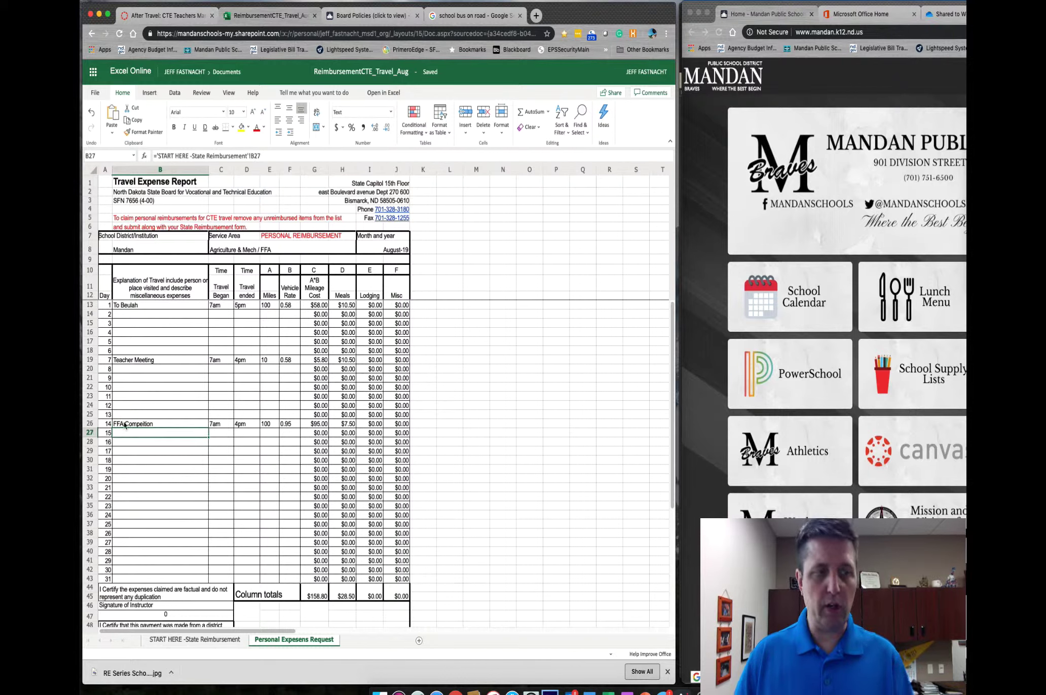
left_click_drag(125, 425, 391, 425)
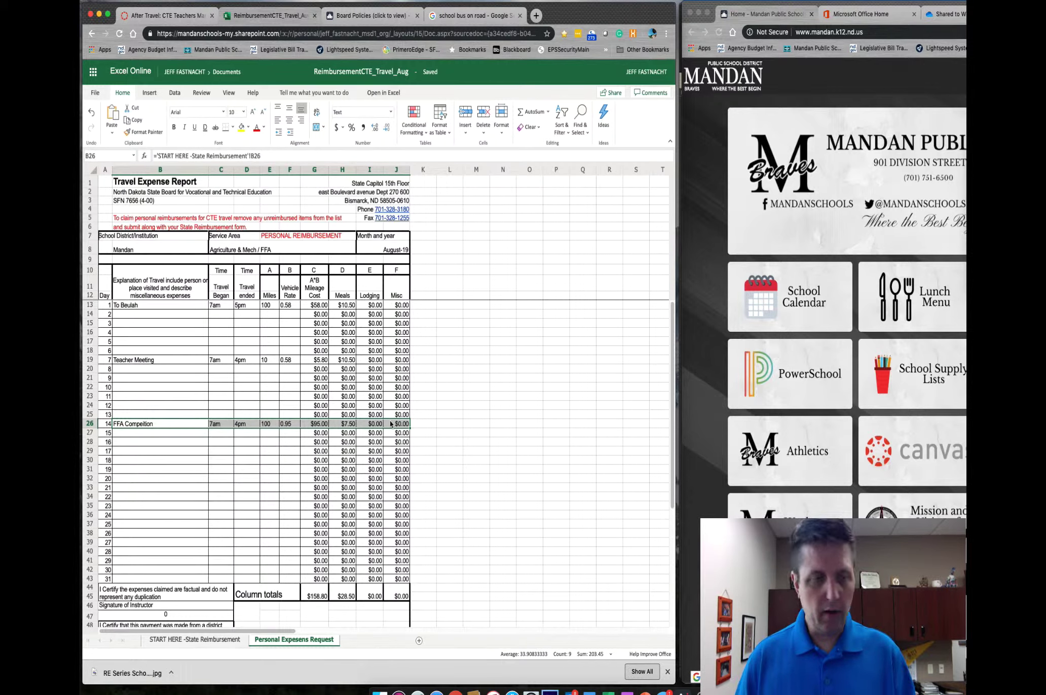
key("Delete")
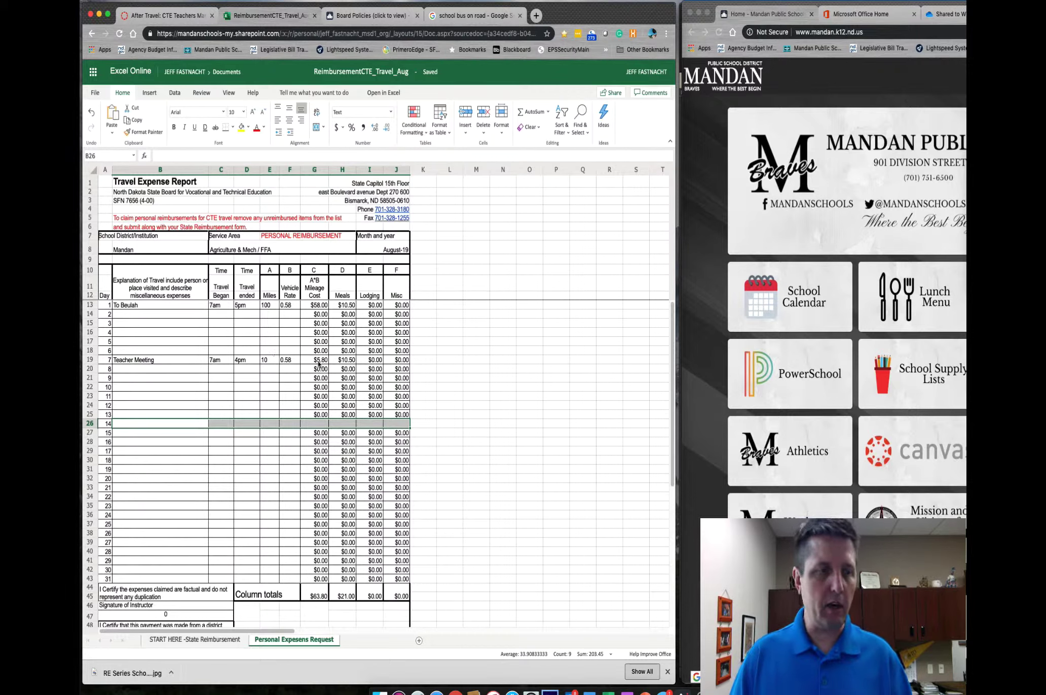
Step: Clear the Teacher Meeting miles, rate and mileage cost in E19:G19
left_click_drag(327, 362, 274, 363)
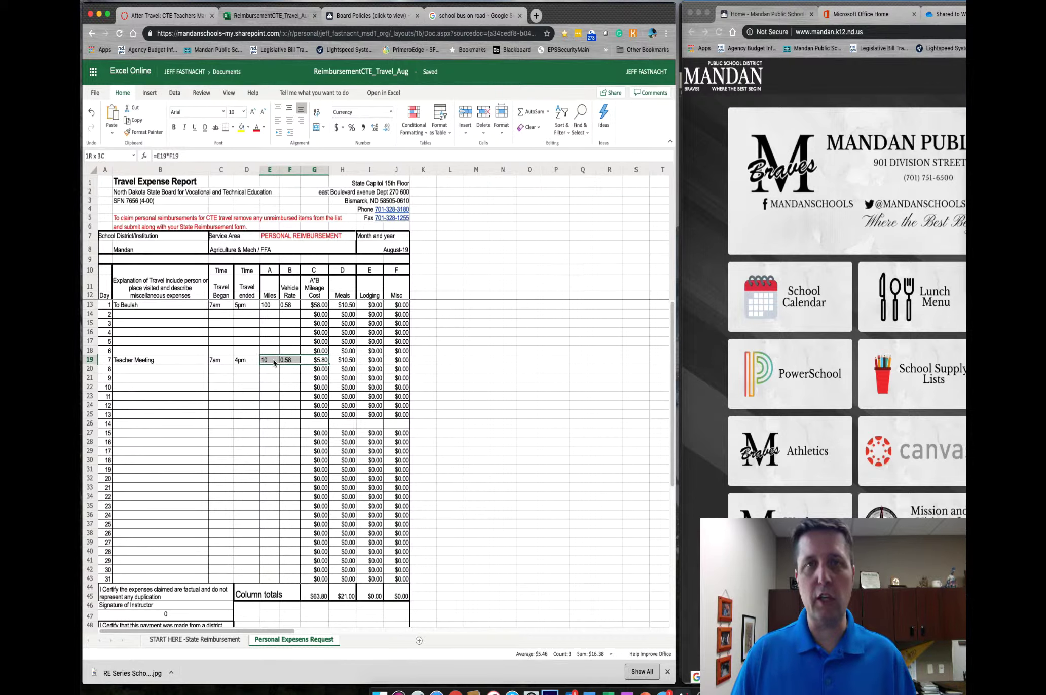
key("Delete")
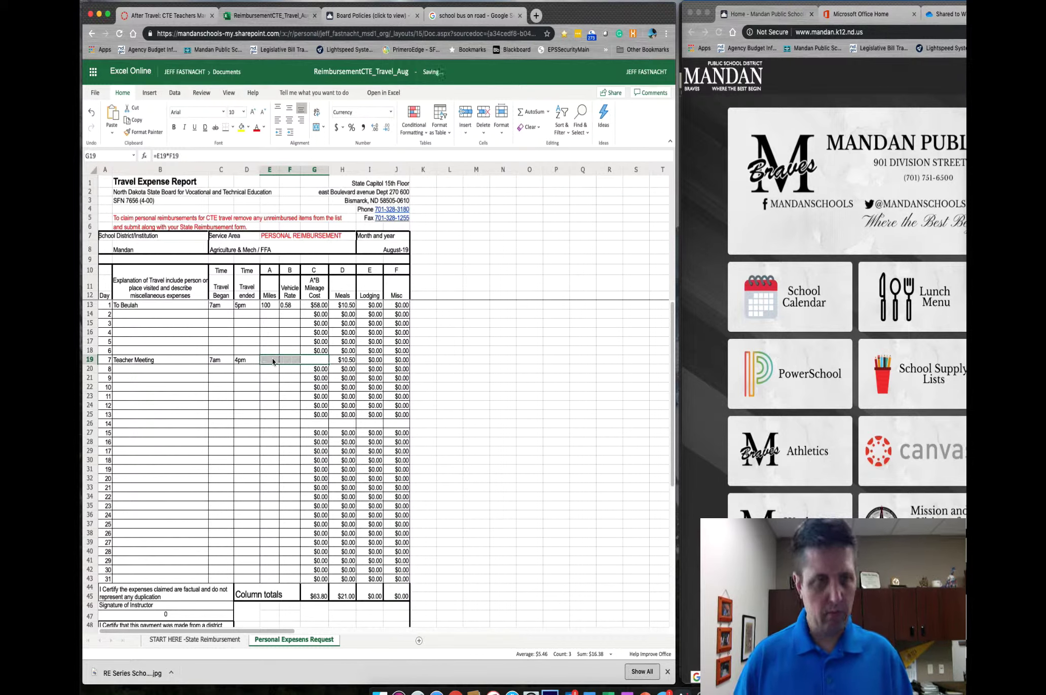
left_click(272, 368)
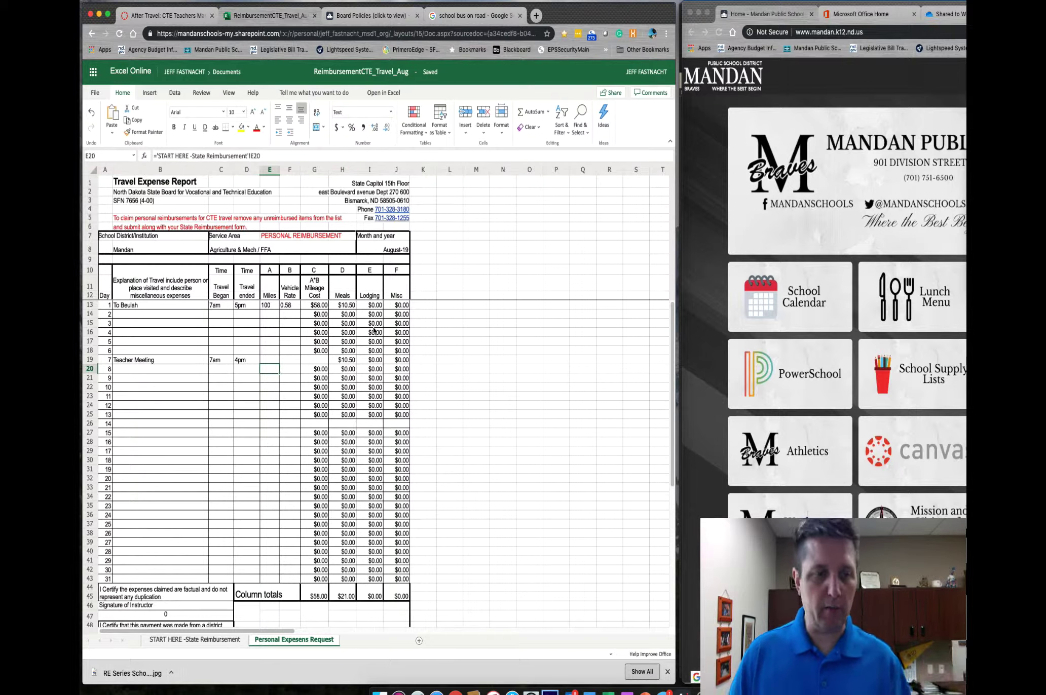
left_click(429, 479)
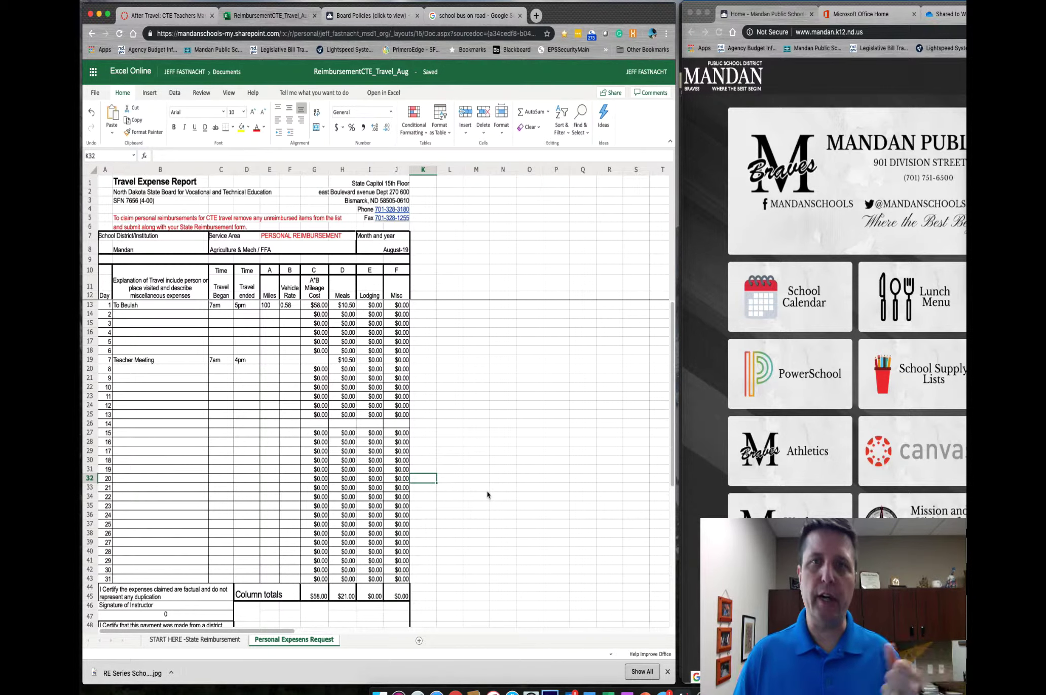
left_click(177, 640)
left_click(292, 640)
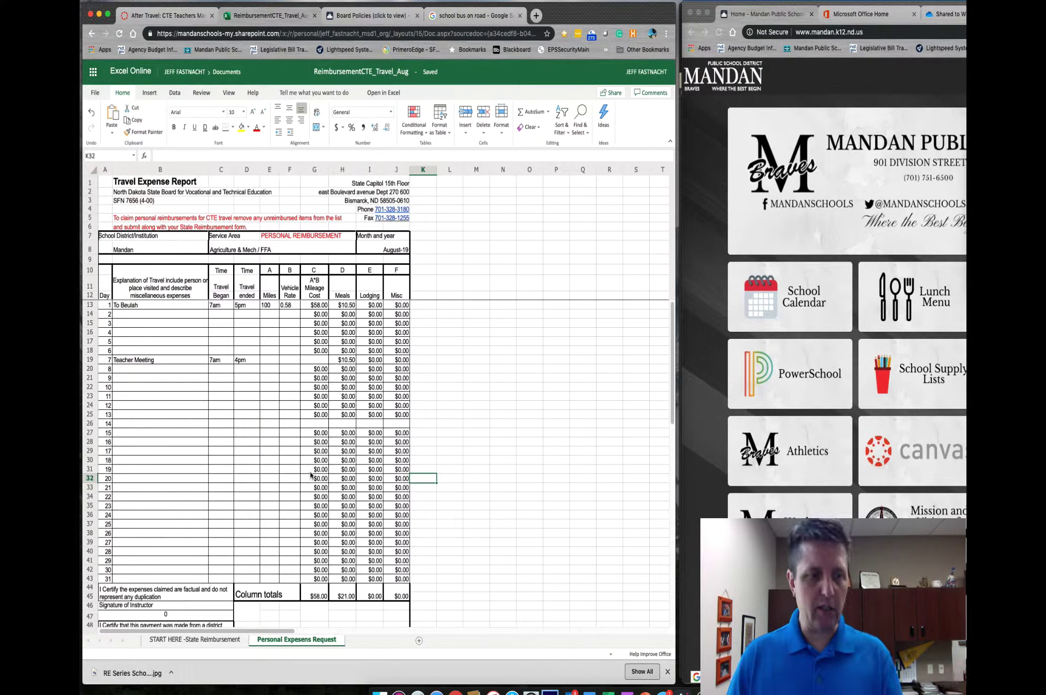
Step: Type the instructor's name in the State Reimbursement signature cell A47 and confirm it carries over
scroll(301, 532, "down", 3)
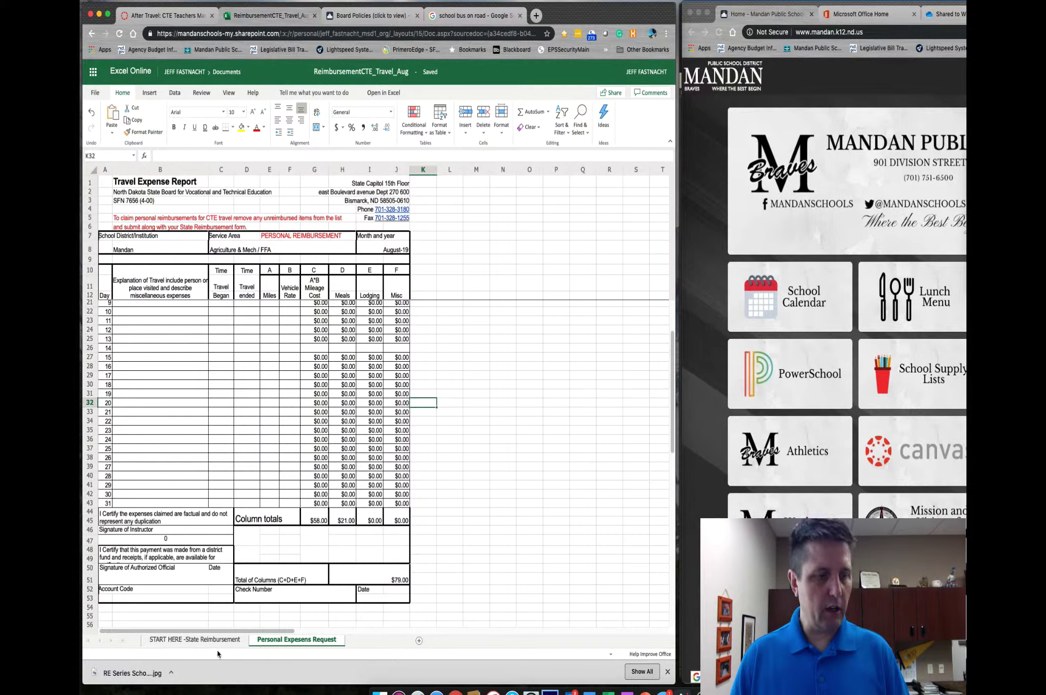
left_click(221, 640)
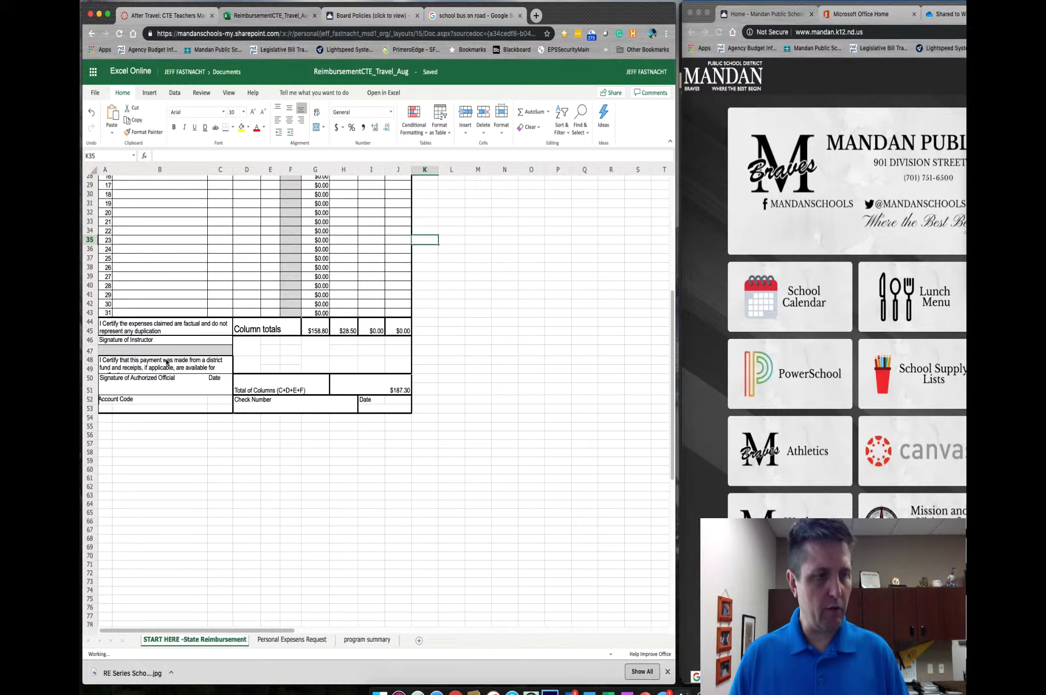
left_click(164, 348)
type("Jeff Fastnacht")
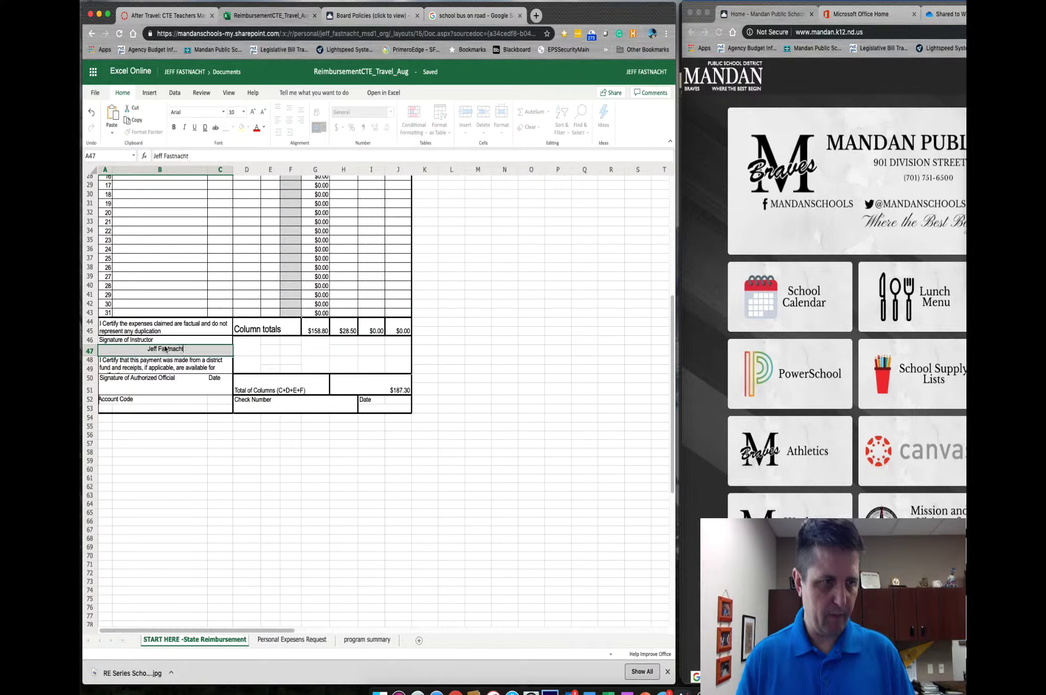
key("Tab")
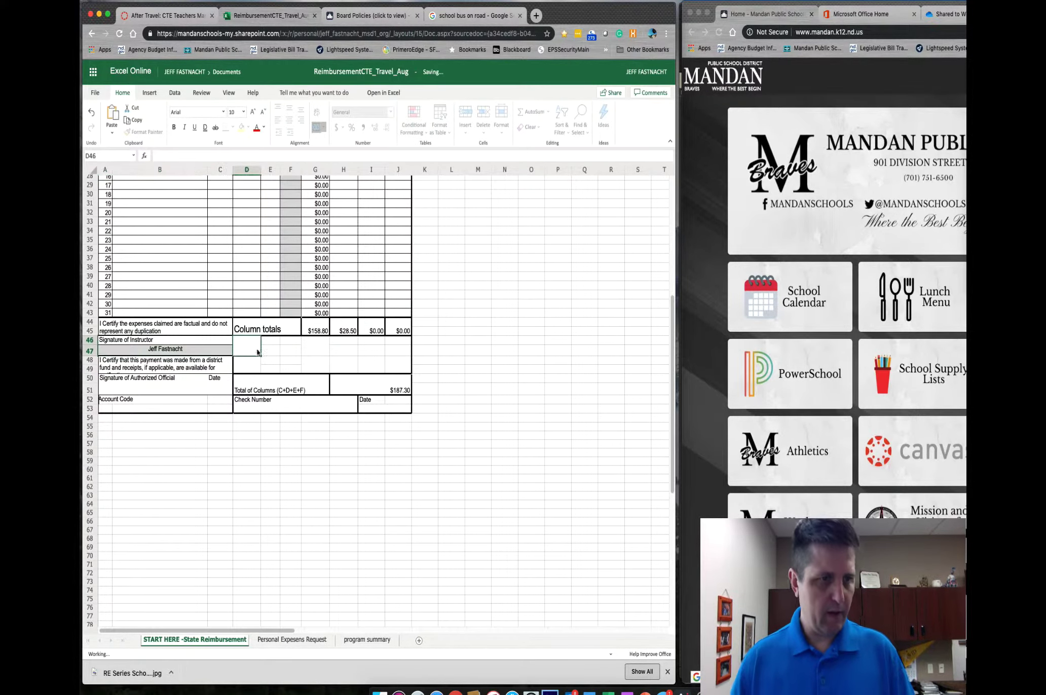
left_click(293, 639)
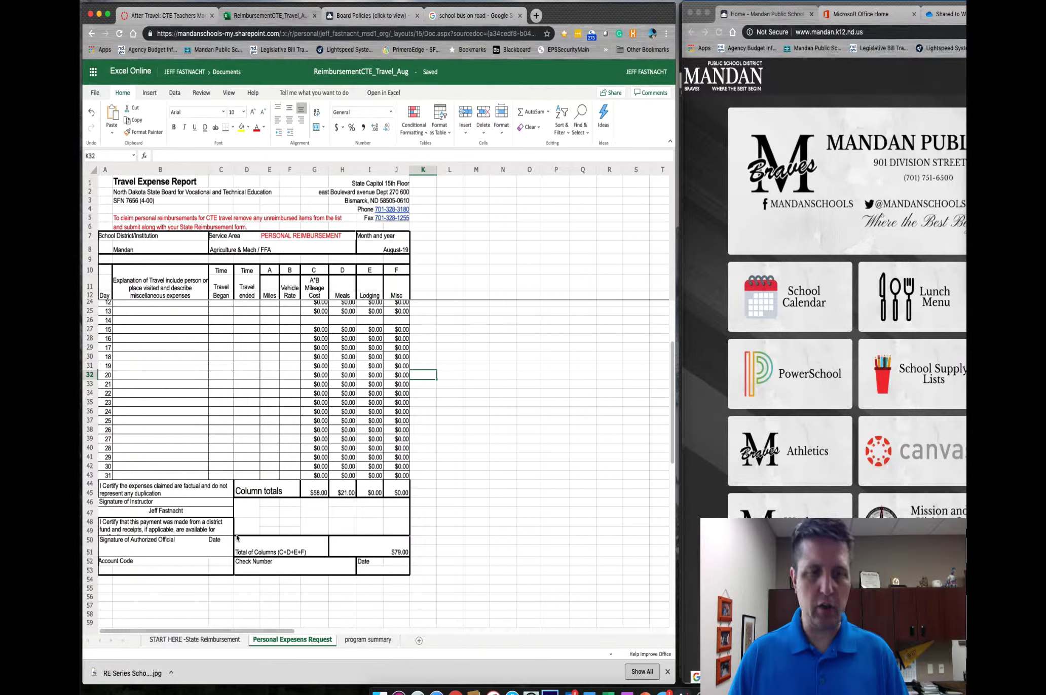
scroll(254, 506, "up", 4)
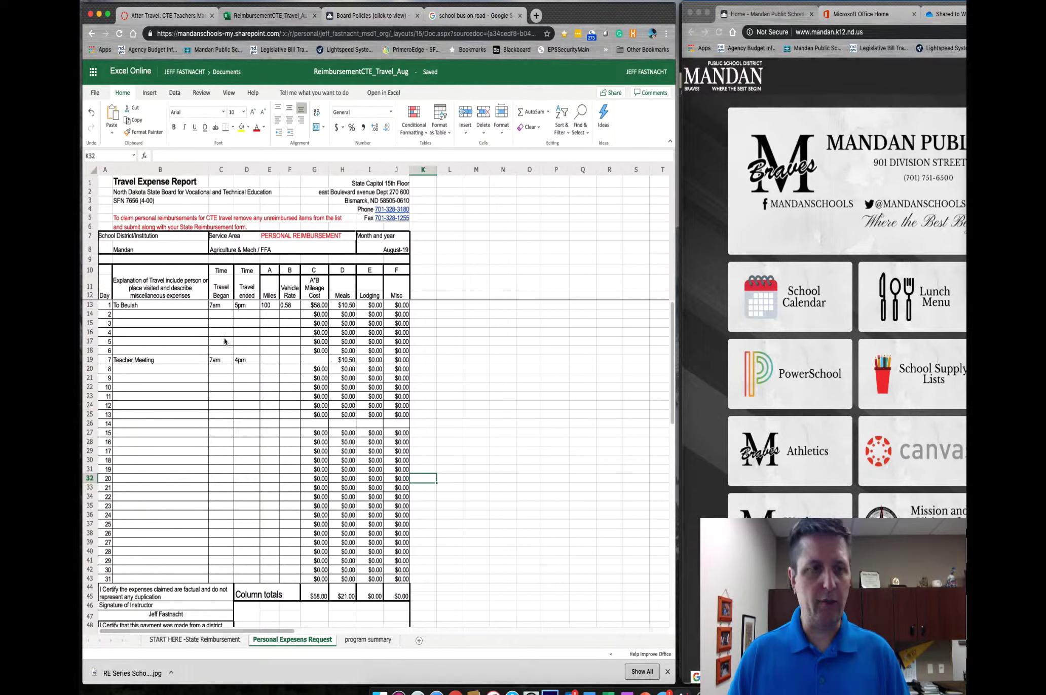